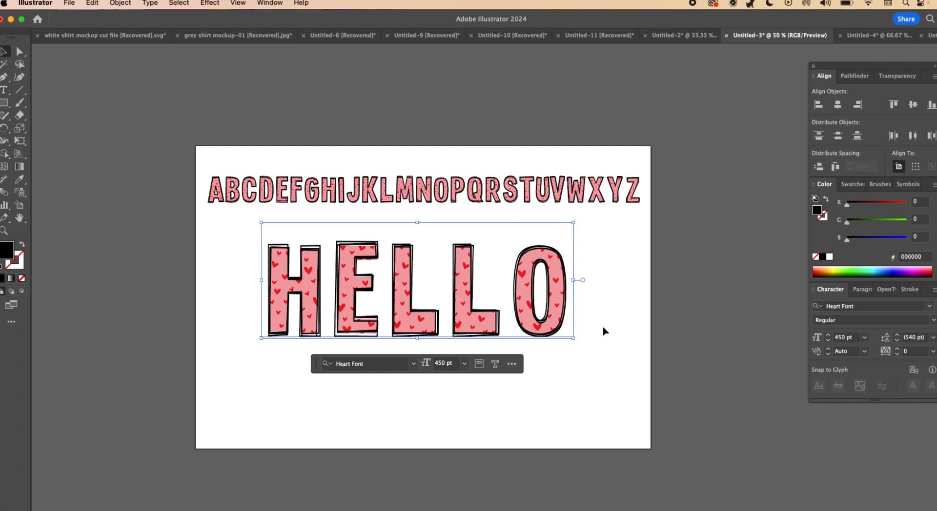
left_click(603, 331)
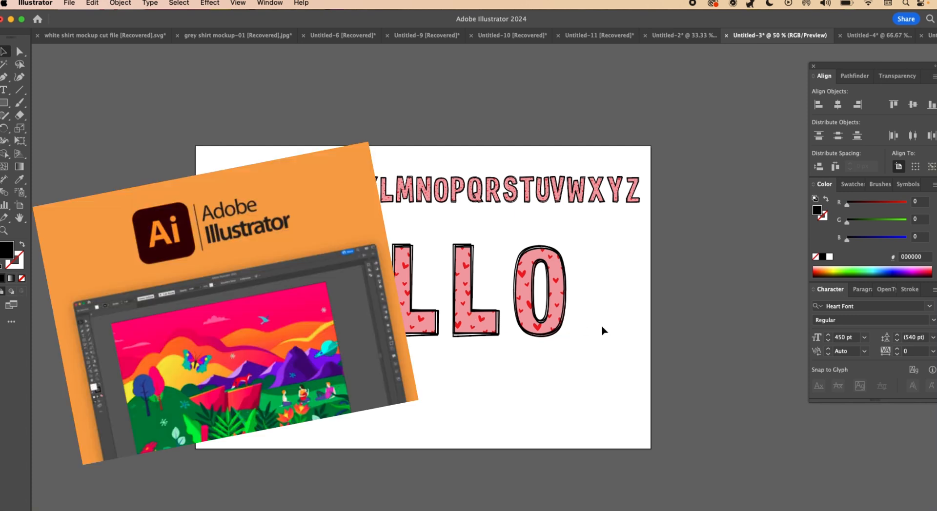
left_click(269, 3)
mouse_move(527, 78)
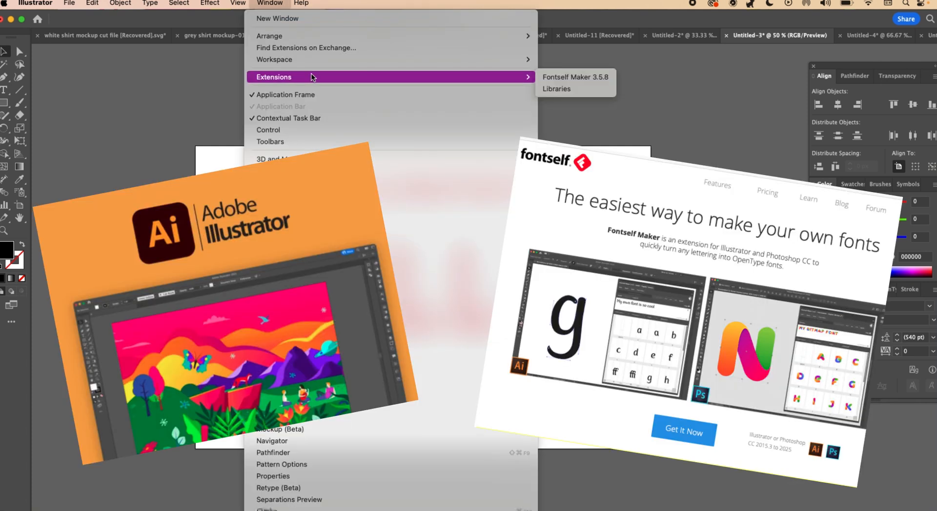
left_click(676, 98)
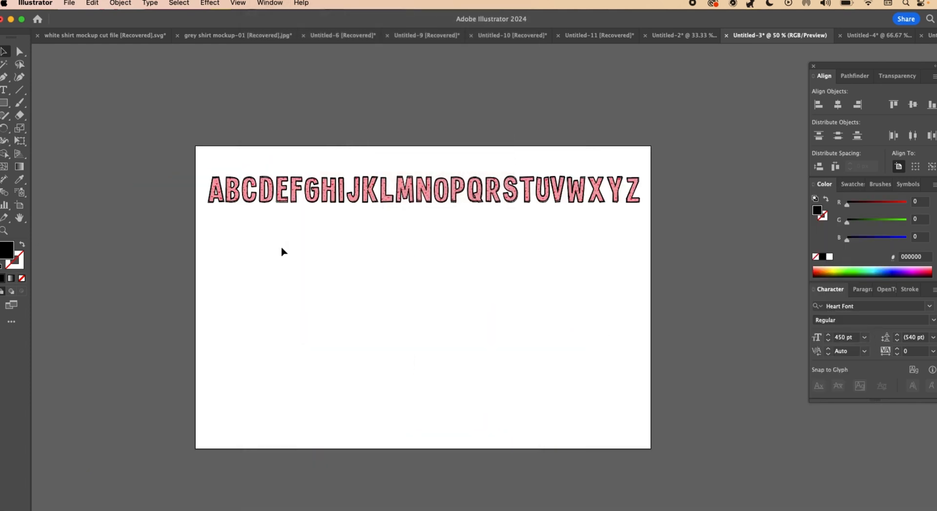
scroll(240, 129, "left", 4)
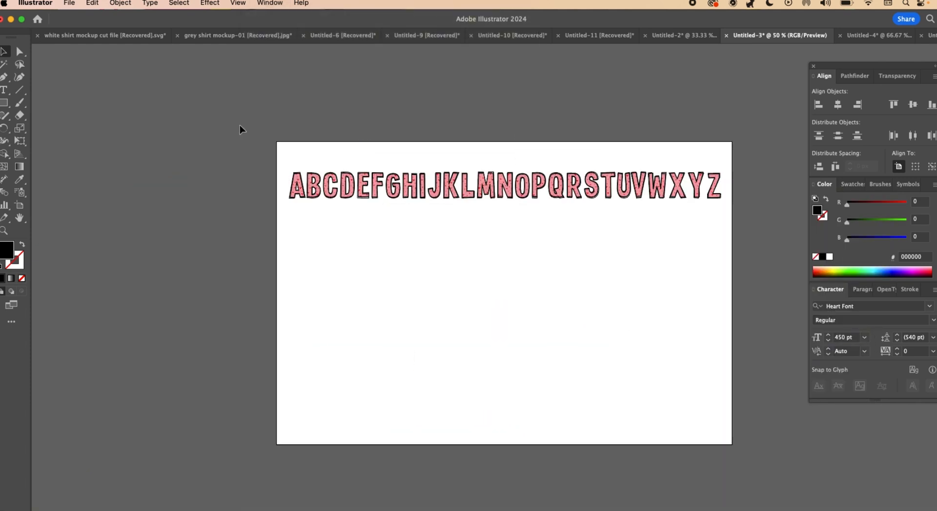
left_click(300, 197)
left_click(324, 201)
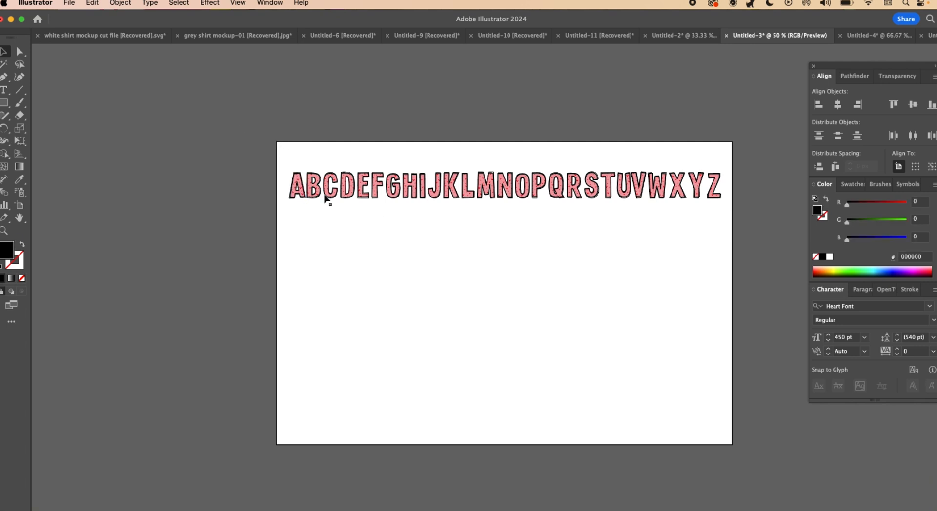
left_click(296, 189)
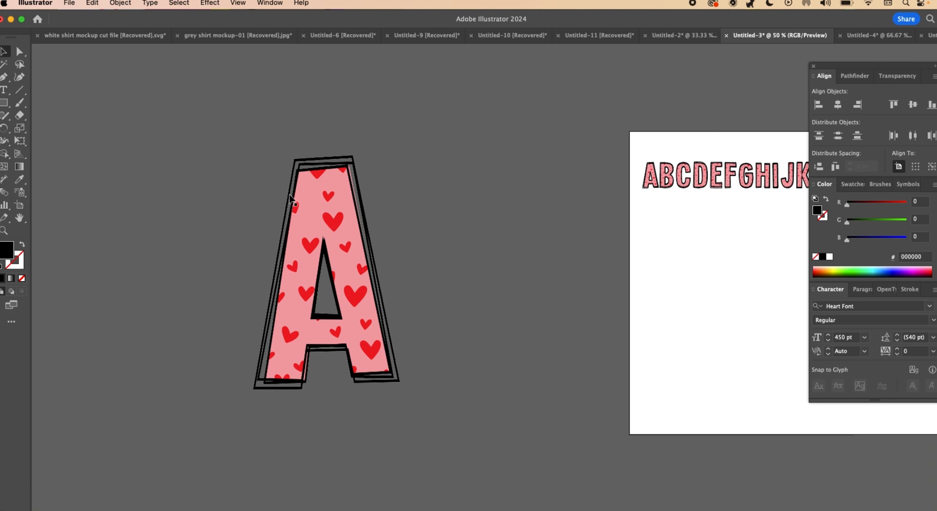
- Reposition the large heart-patterned letter A image in the empty area beside the artboard
left_click(331, 195)
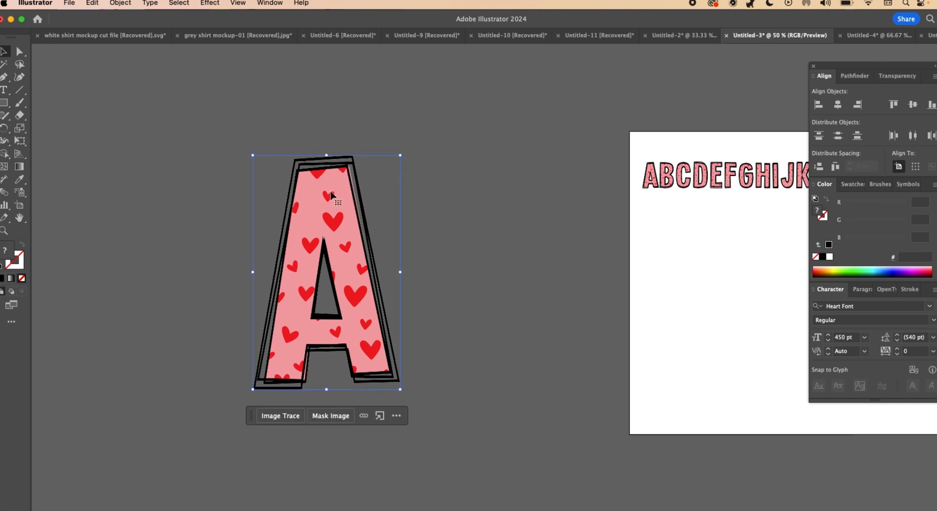
left_click_drag(333, 210, 317, 203)
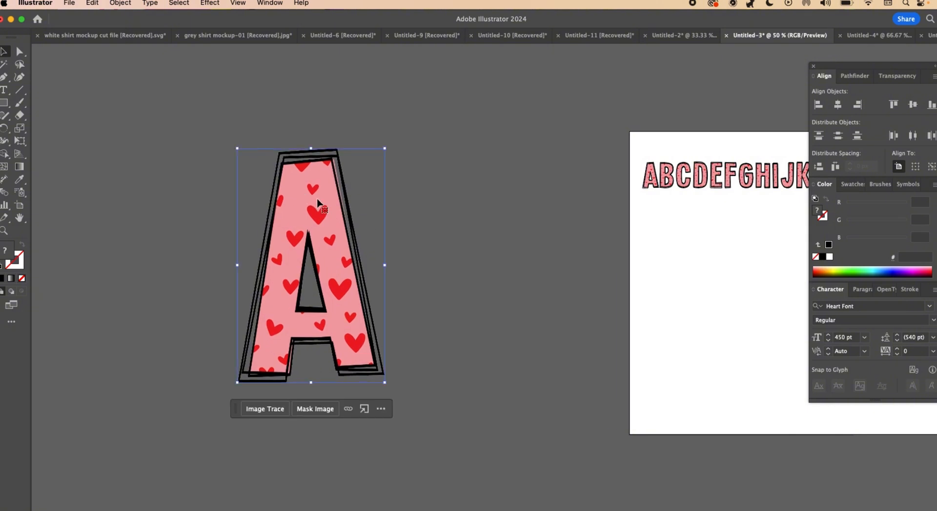
mouse_move(289, 248)
left_mouse_down()
mouse_move(340, 246)
mouse_move(300, 237)
left_mouse_up()
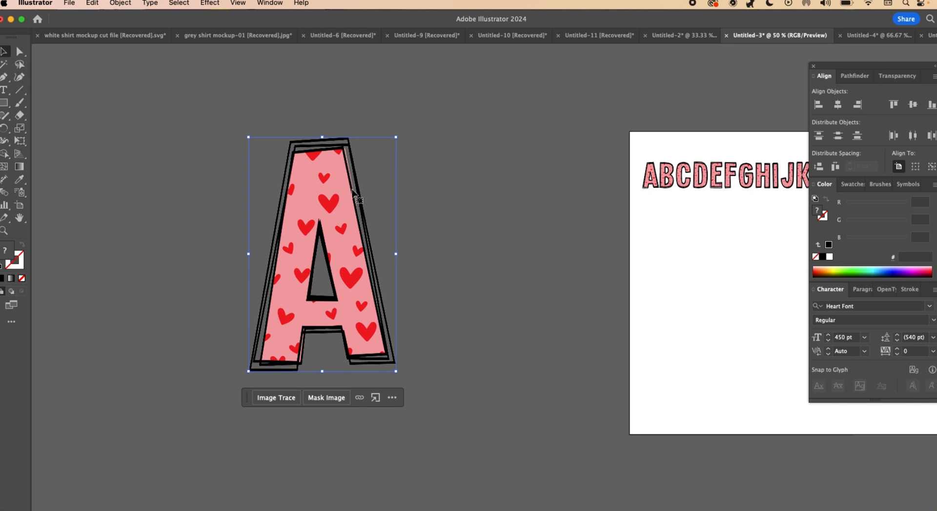
left_click(652, 184)
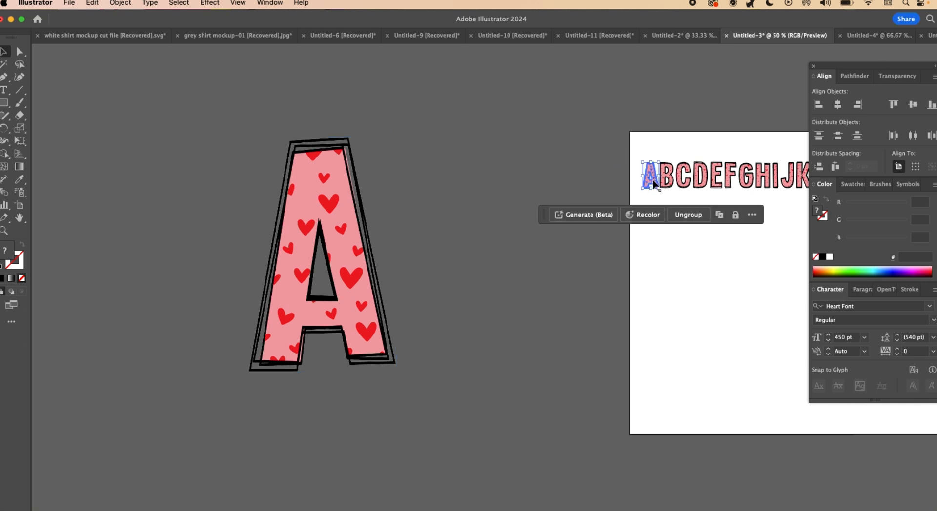
left_click_drag(654, 184, 656, 428)
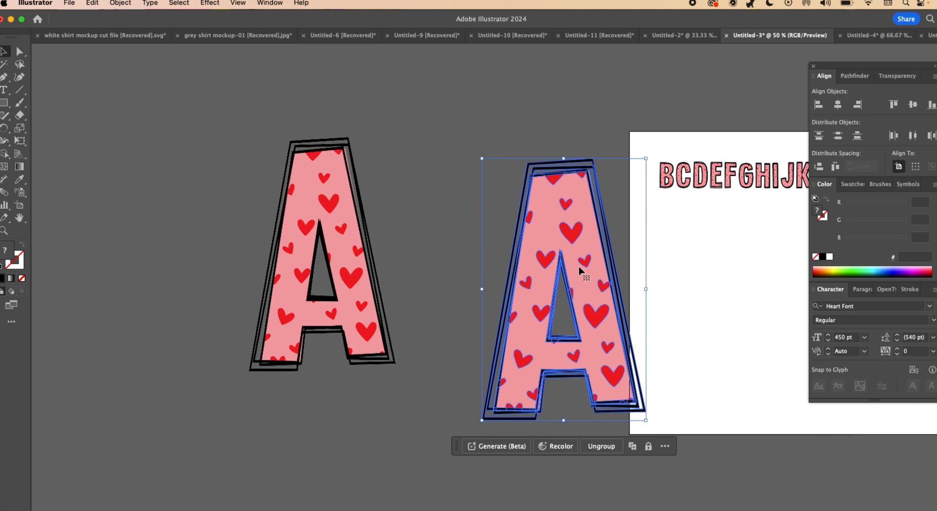
key("super+z")
key("super+z")
key("super+z")
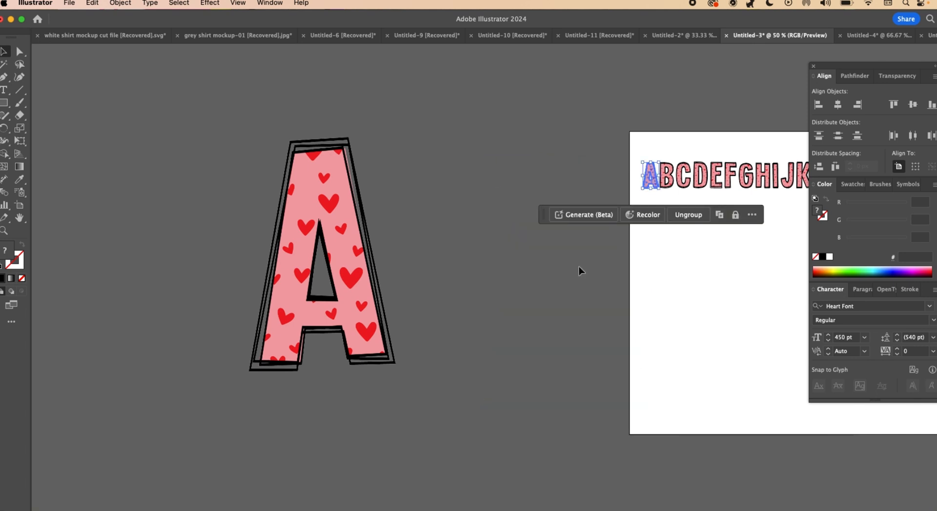
- Convert the large letter A image to a vector with Image Trace in Color mode
left_click(393, 193)
left_click(318, 202)
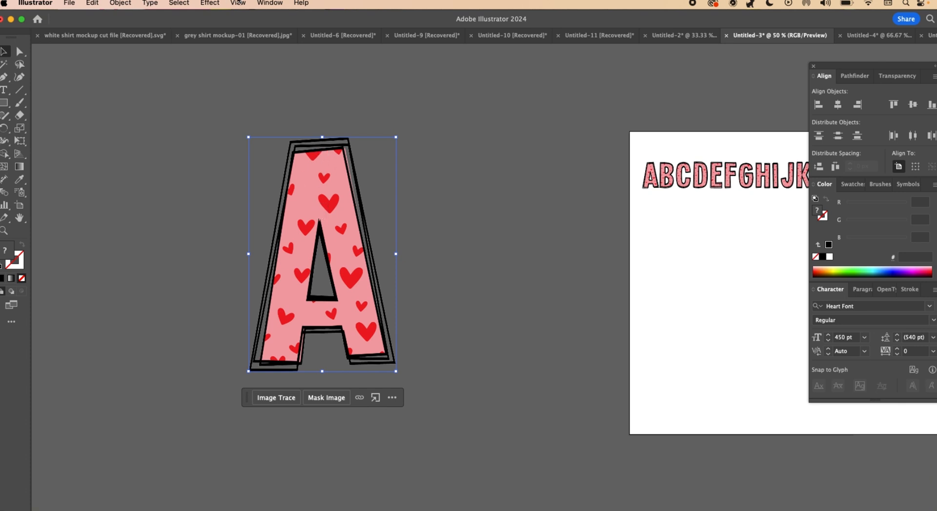
left_click(277, 3)
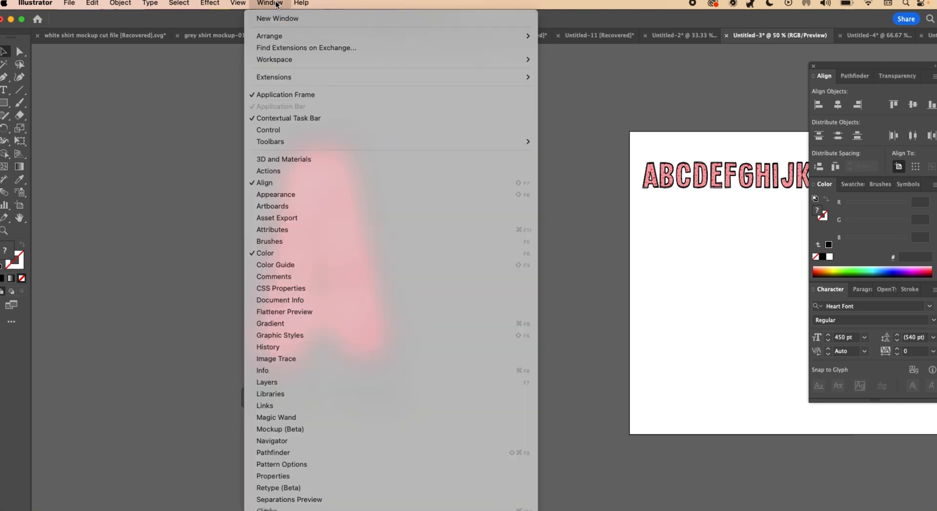
left_click(284, 360)
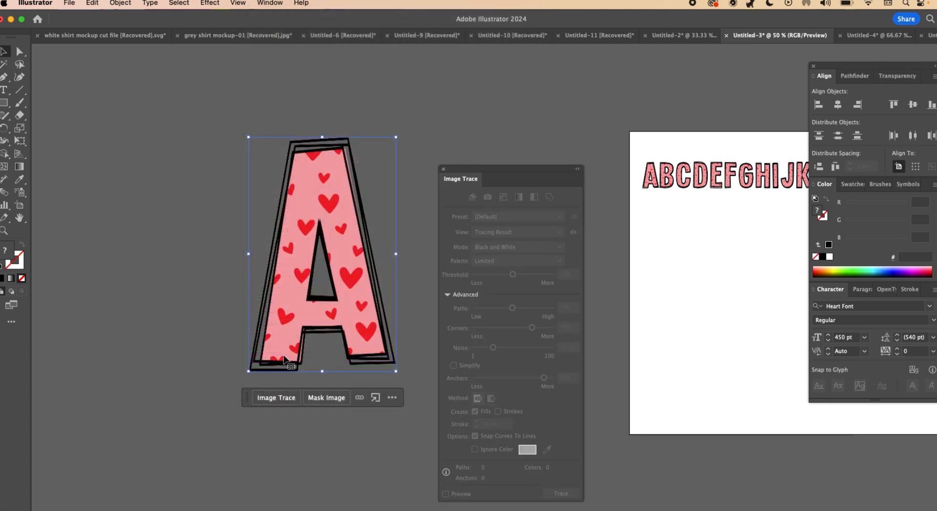
left_click(480, 113)
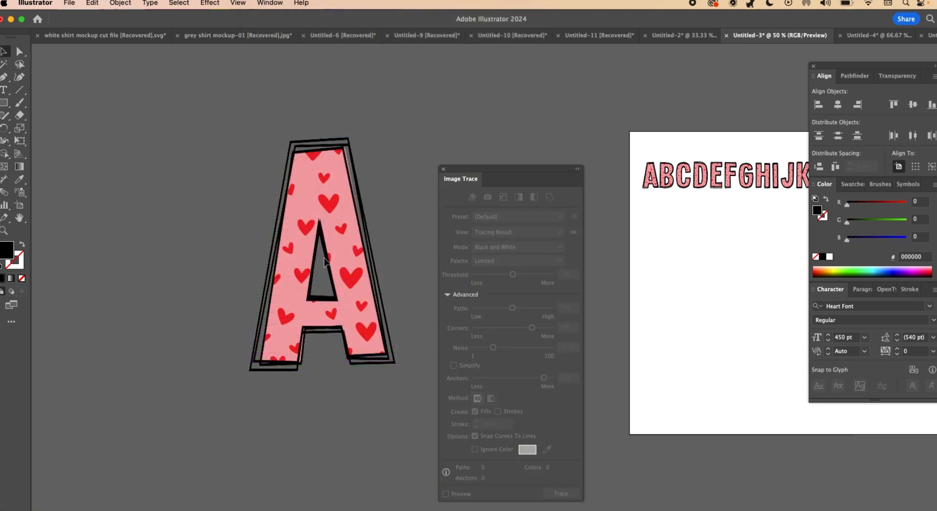
left_click(328, 227)
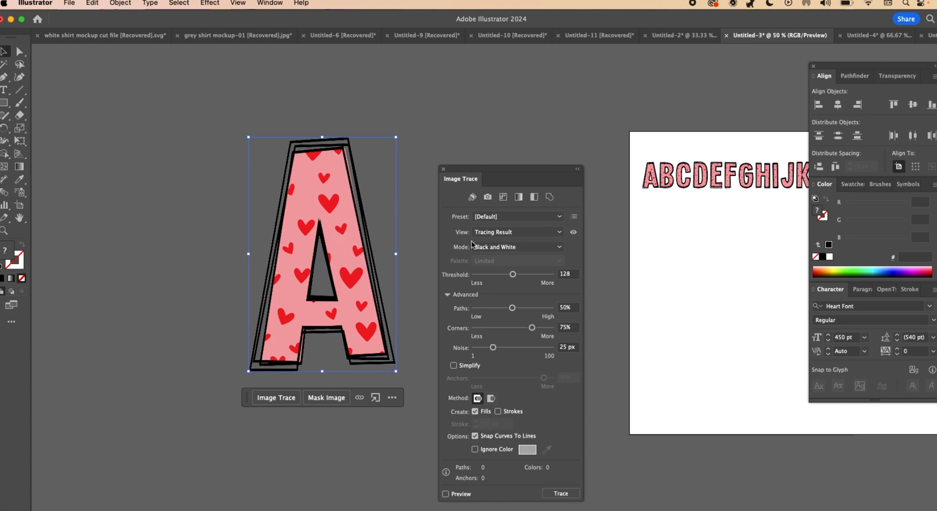
left_click(563, 248)
left_click(497, 260)
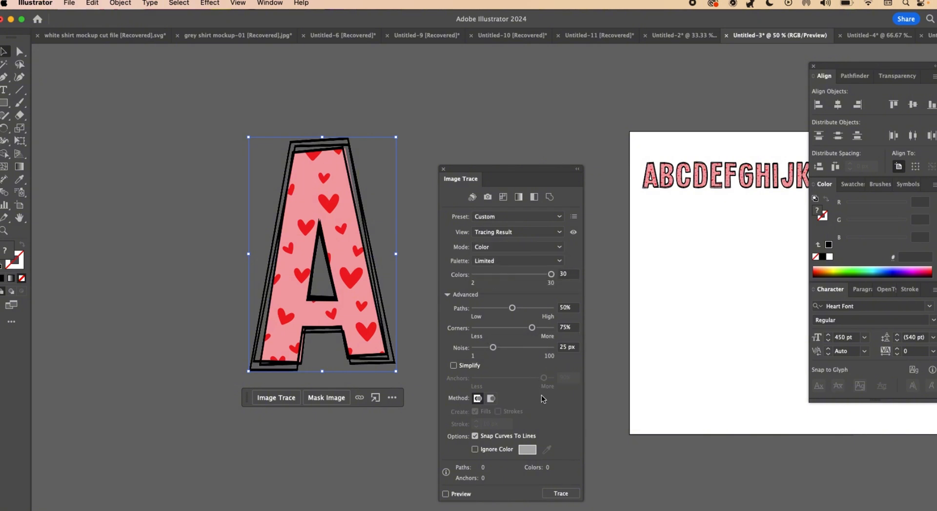
left_click(570, 496)
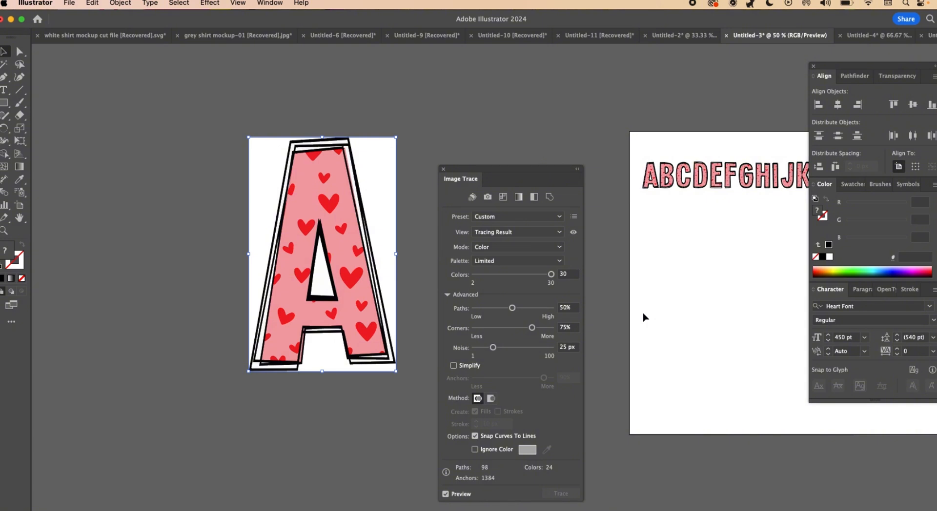
left_click(442, 169)
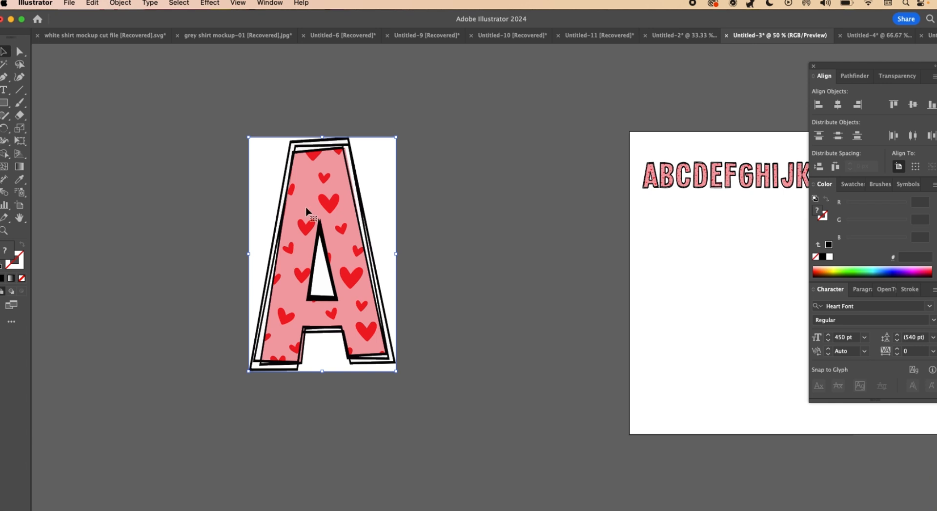
- Expand the traced letter A with the Object and Fill options enabled
left_click(120, 3)
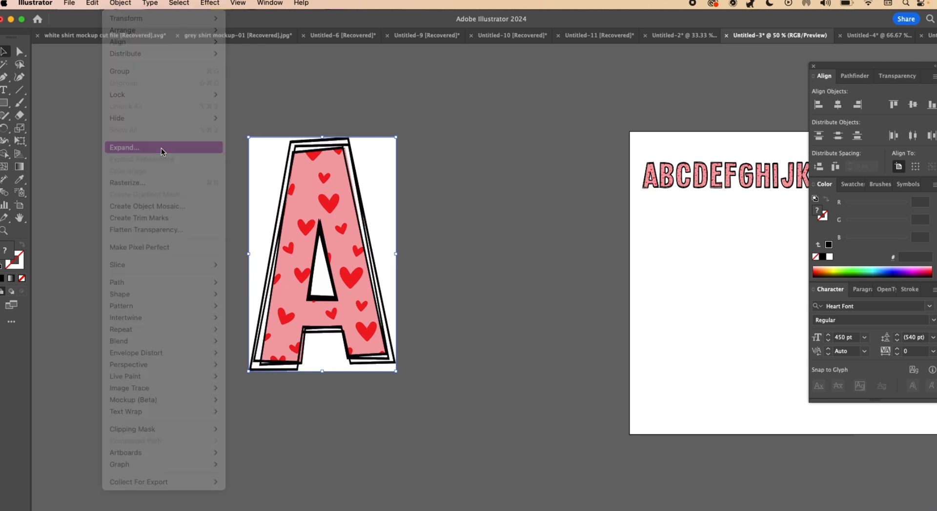
left_click(161, 148)
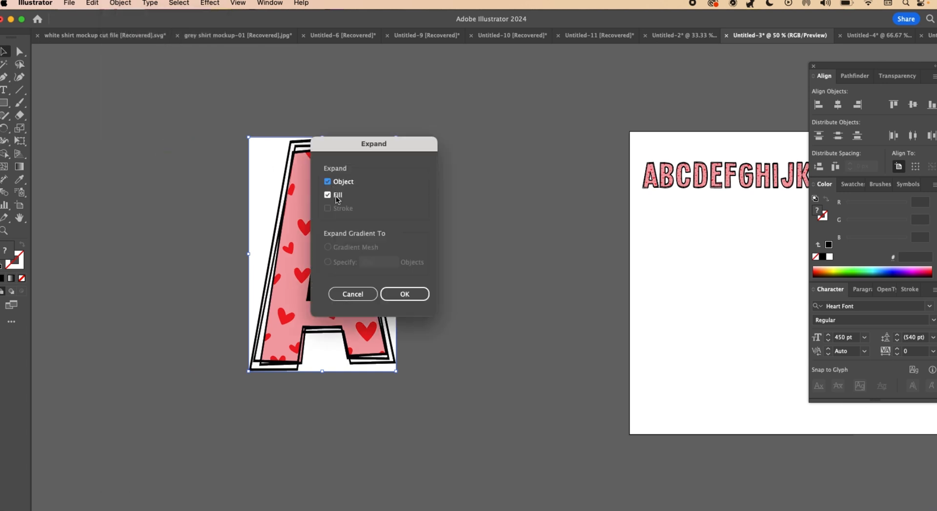
left_click(407, 295)
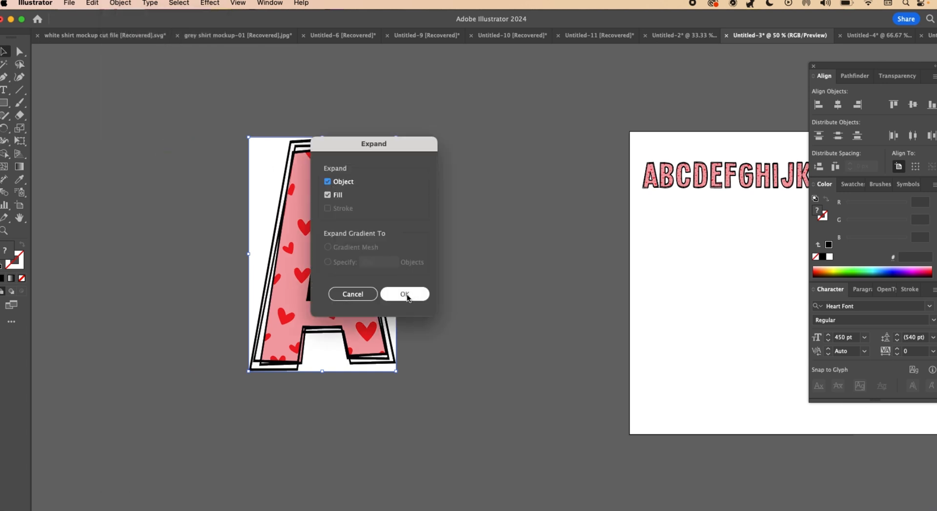
- Move the expanded letter A closer to the artboard and ungroup its shapes
left_click_drag(381, 215, 498, 244)
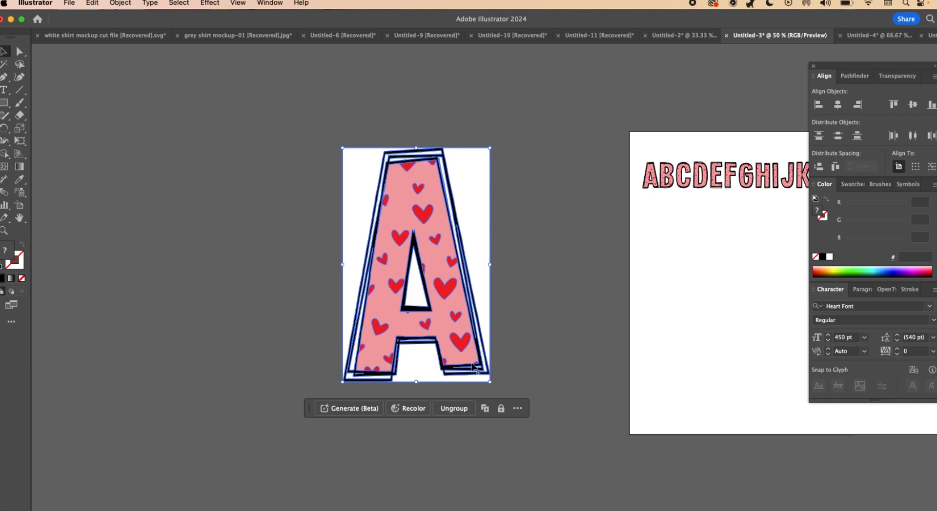
left_click(449, 410)
left_click(552, 175)
- Pull the white background pieces away from both sides of the large letter A and delete them
left_click(468, 166)
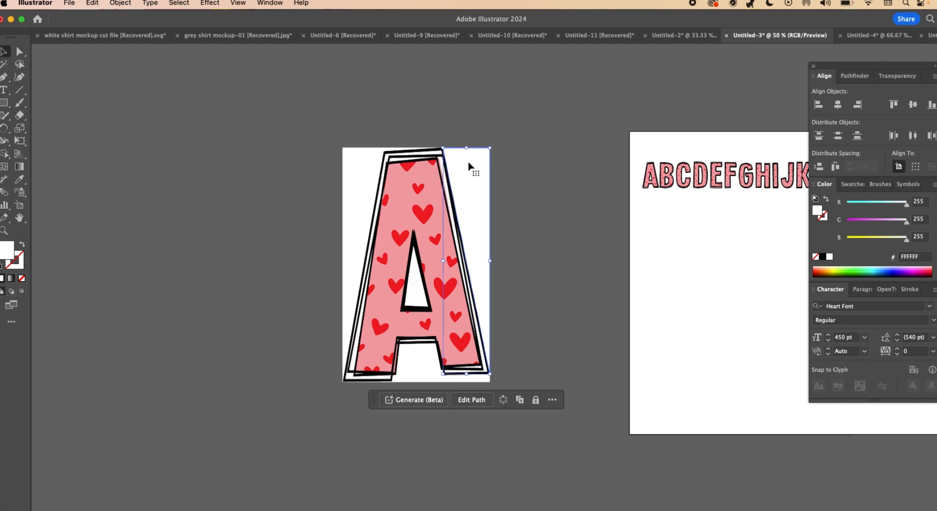
left_click_drag(468, 166, 513, 146)
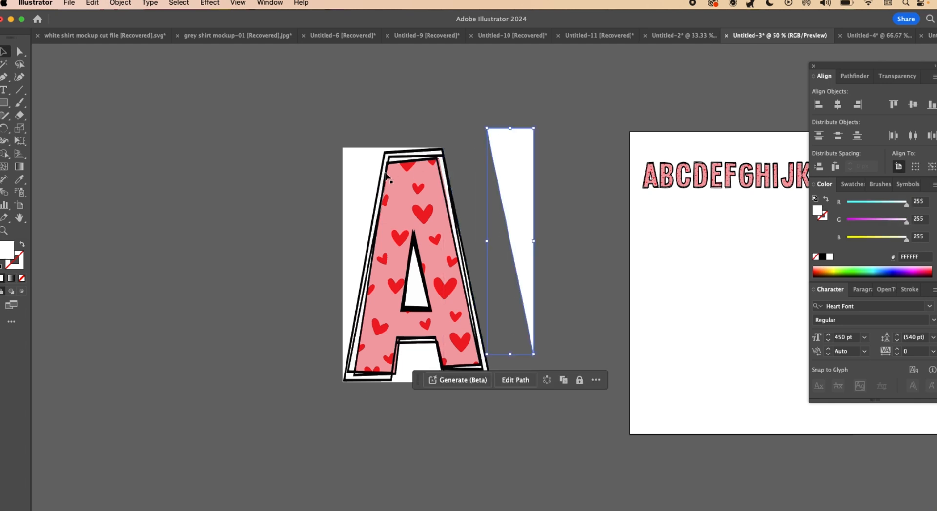
left_click_drag(363, 171, 335, 134)
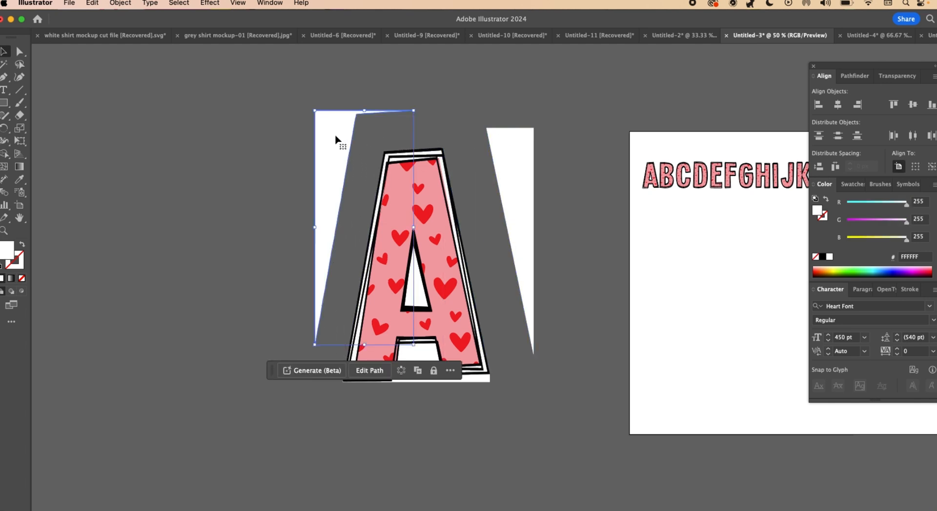
key("Delete")
left_click(518, 142)
key("Delete")
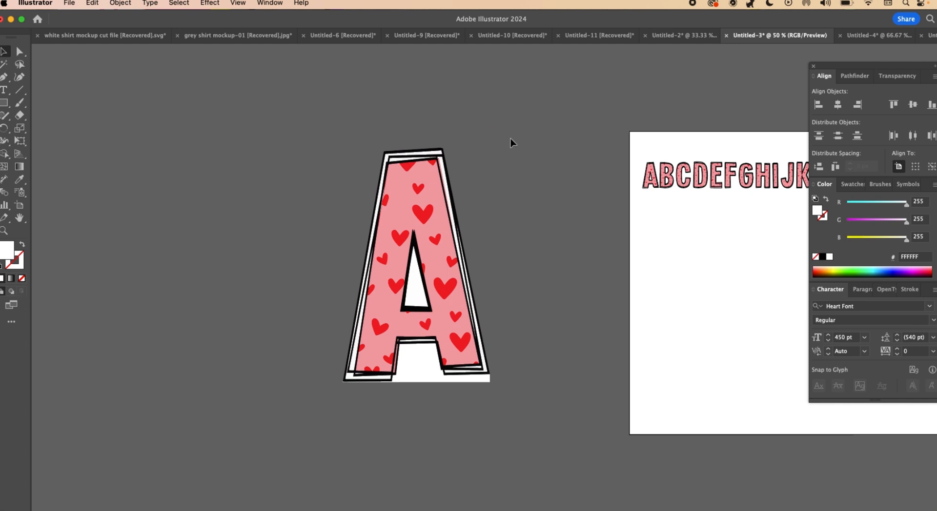
- Delete the white shapes in the A's central opening, between its left outlines and under its crossbar
left_click(414, 288)
key("Delete")
left_click(352, 369)
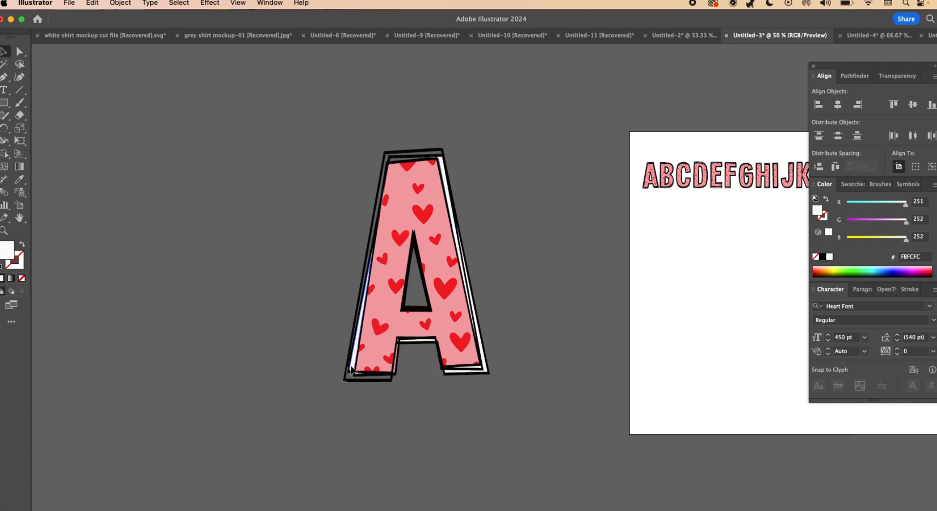
key("Delete")
left_click(420, 341)
key("Delete")
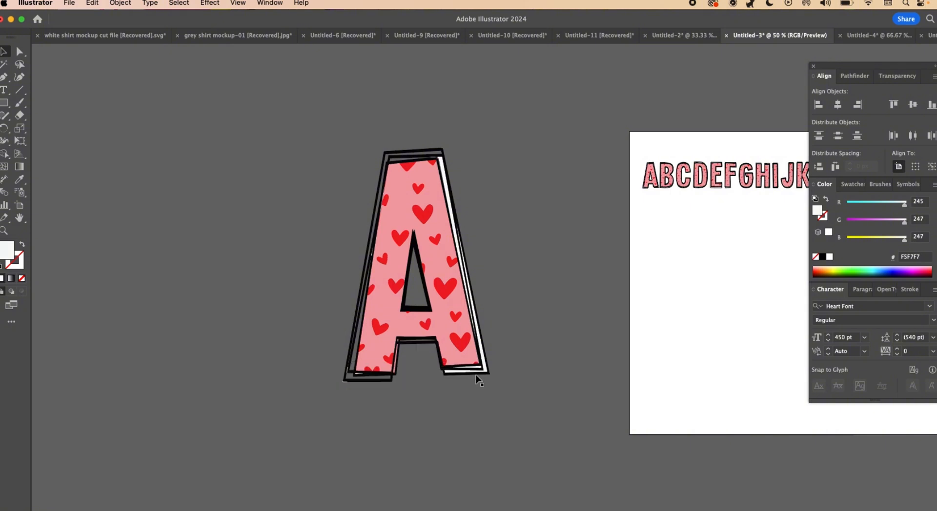
- Delete the remaining white and grey slivers between the outlines of the A's right foot and right side
left_click(474, 372)
key("Delete")
left_click(475, 371)
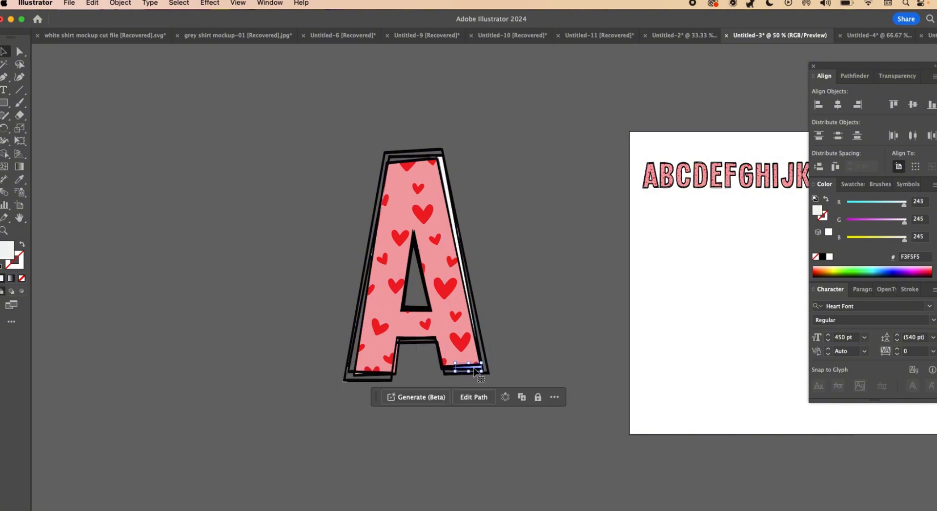
key("Delete")
left_click(459, 221)
key("Delete")
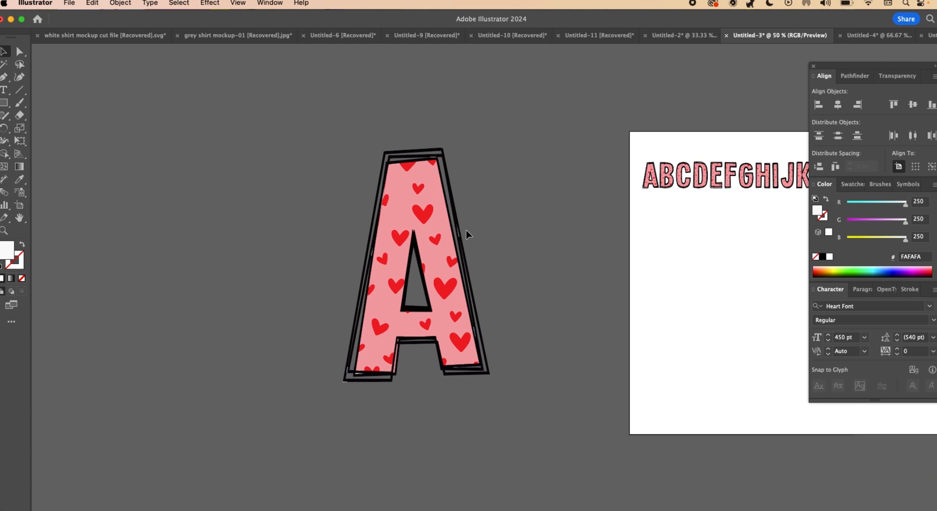
left_click(461, 235)
key("Delete")
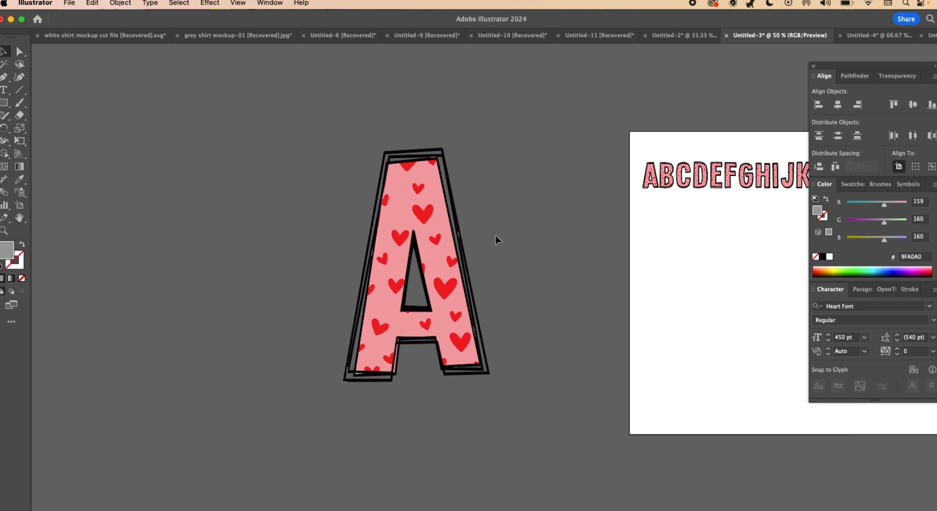
- Group all remaining shapes of the large letter A and move the group slightly away from the artboard
key("super+a")
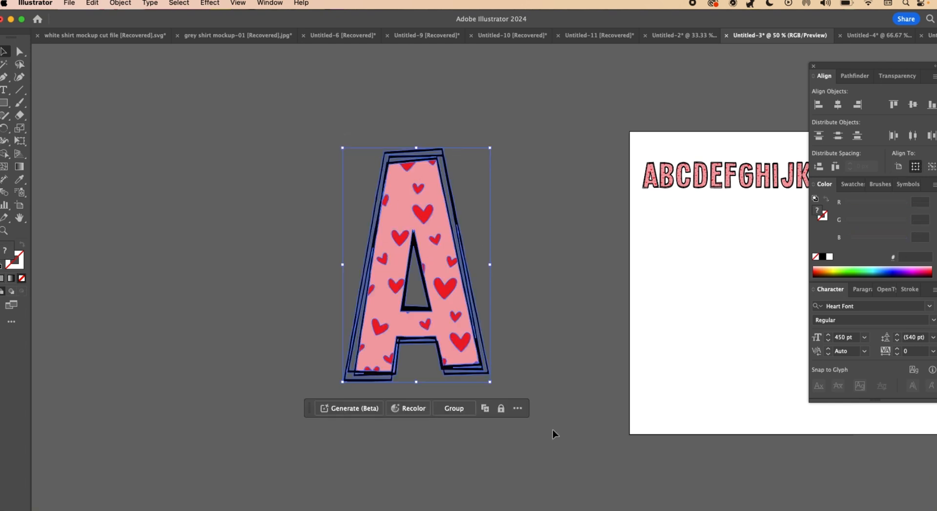
left_click(461, 409)
left_click(529, 303)
left_click_drag(460, 309, 418, 300)
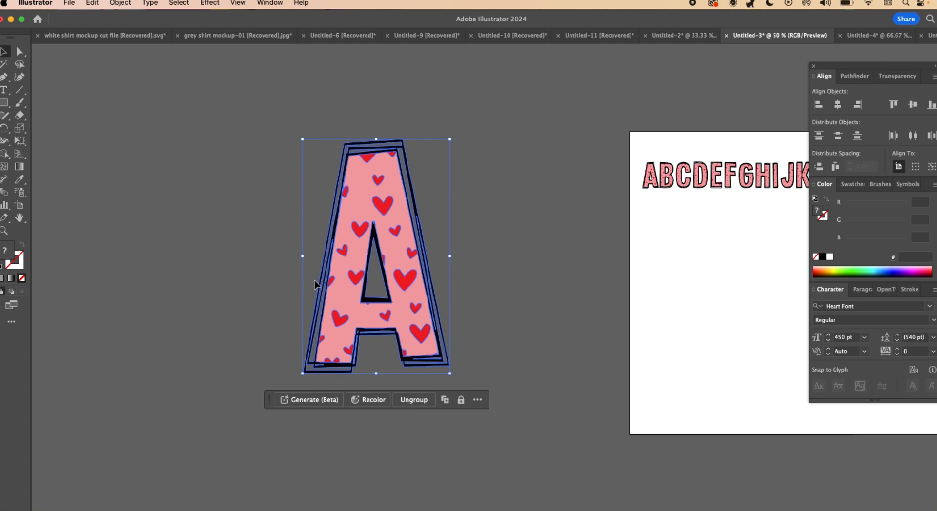
left_click(522, 313)
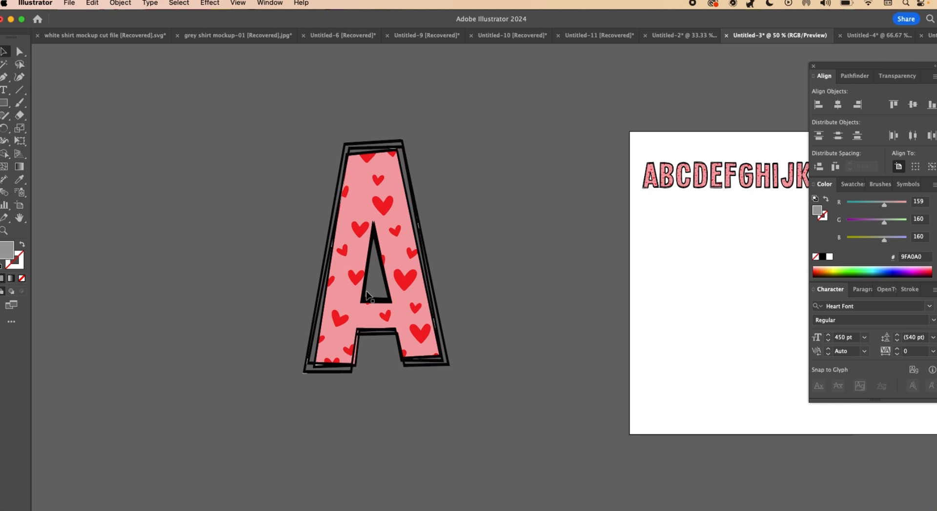
- Delete the large heart-patterned letter A group beside the artboard
left_click(421, 293)
key("Delete")
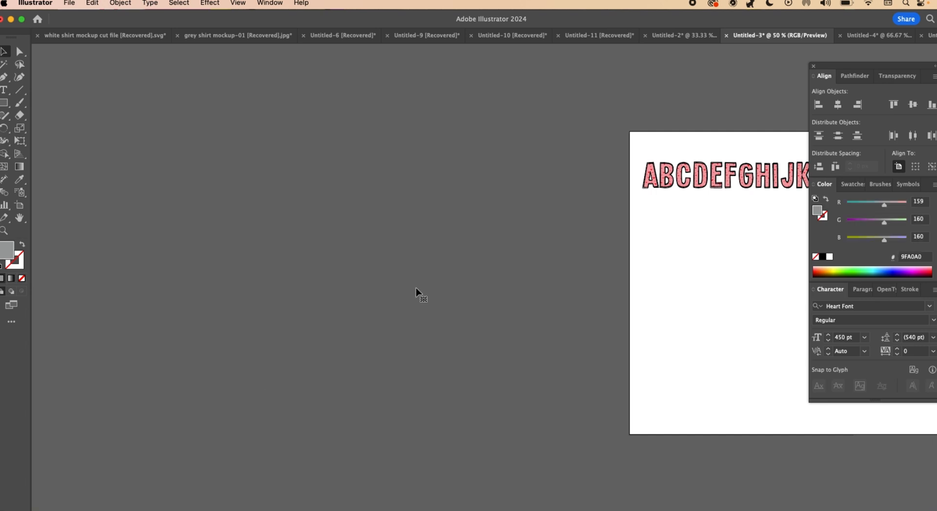
left_click_drag(631, 280, 328, 272)
left_click_drag(496, 276, 462, 292)
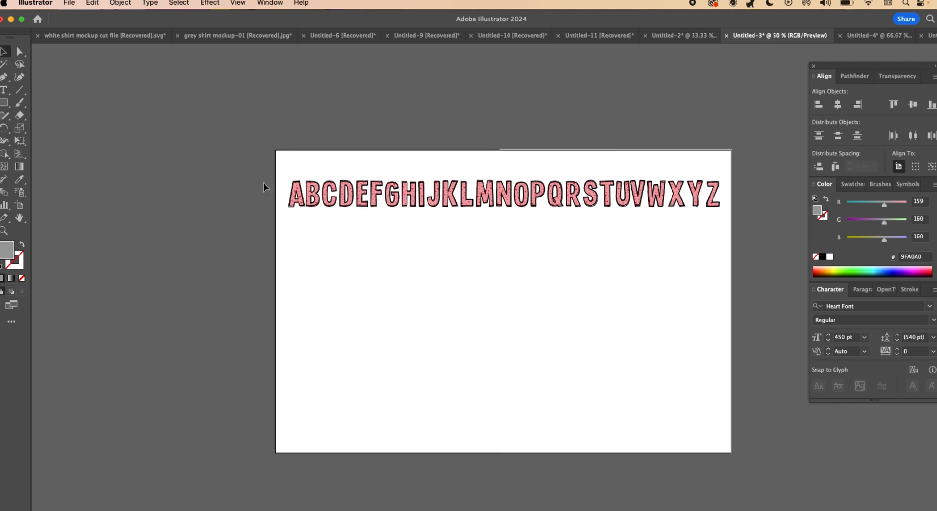
- Select the letter A in the alphabet row to check that it is a single grouped object, and deselect it
left_click(298, 198)
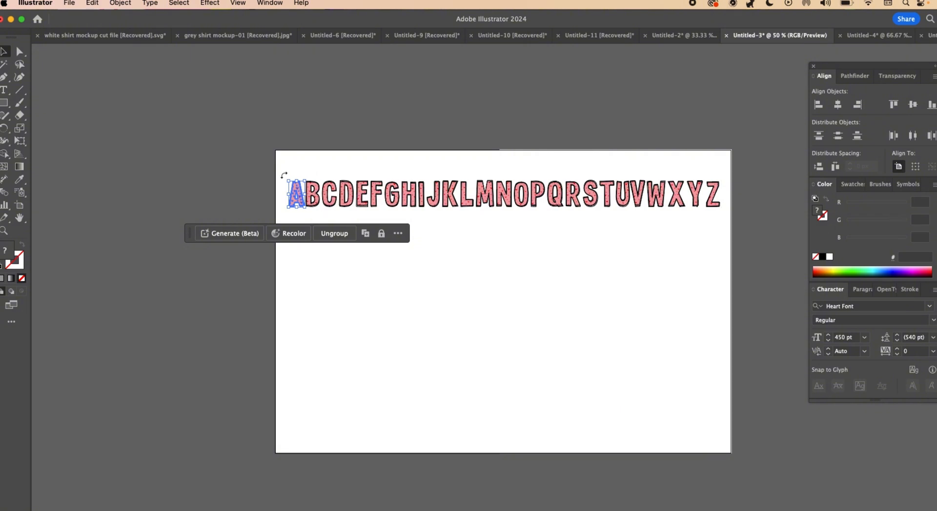
left_click(296, 199)
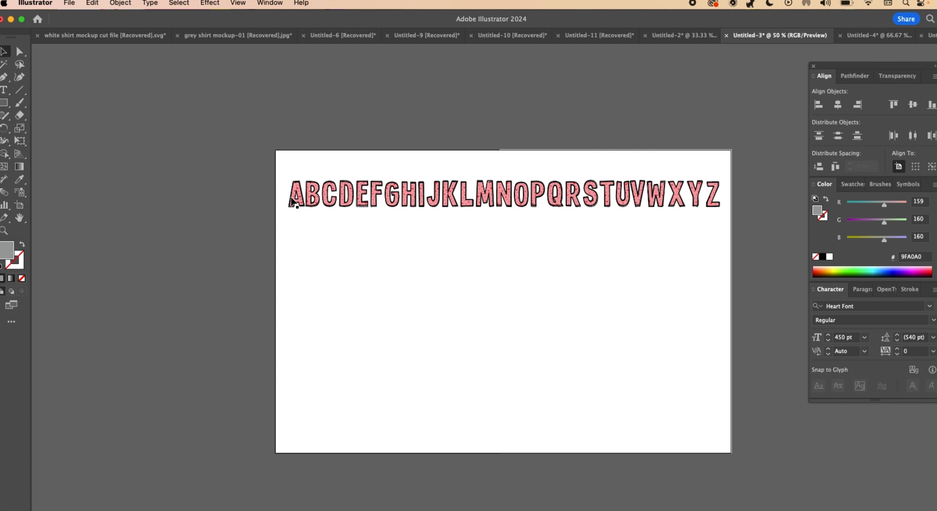
left_click(295, 198)
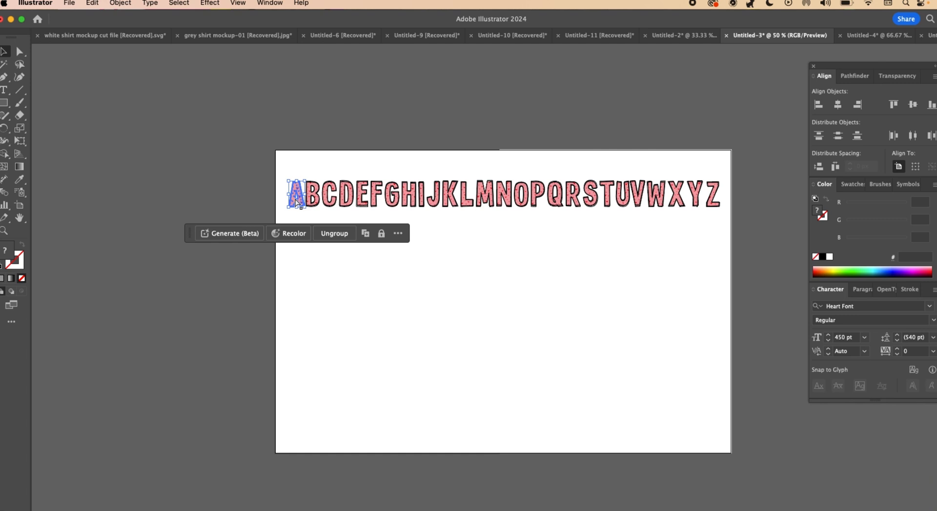
key("super+equal")
key("super+equal")
key("super+equal")
key("super+equal")
key("super+equal")
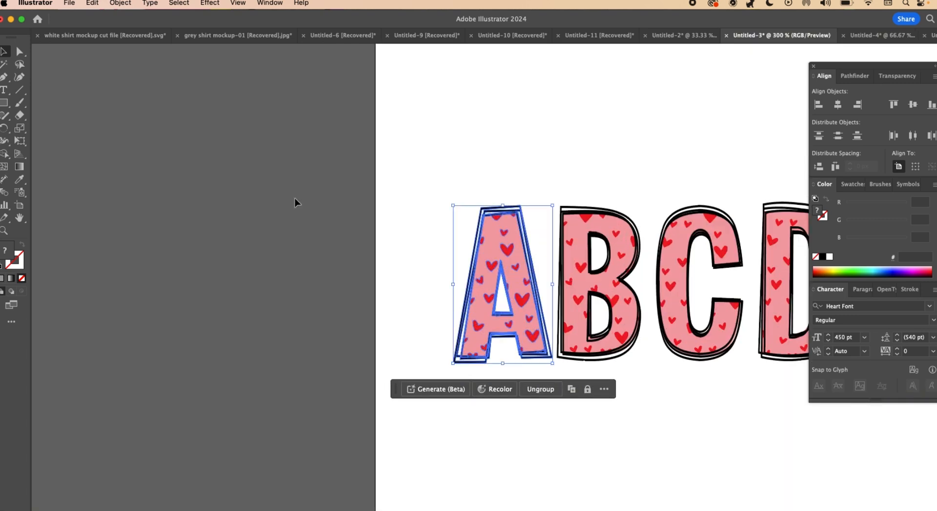
left_click(505, 118)
- Try to simplify the paths of the letter A in the alphabet row to 143 points
left_click(485, 332)
left_click(117, 4)
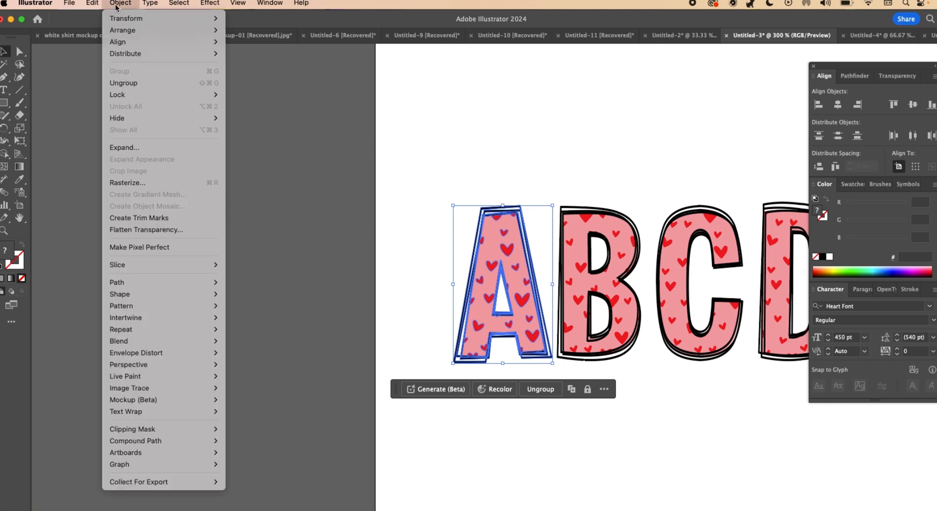
mouse_move(176, 284)
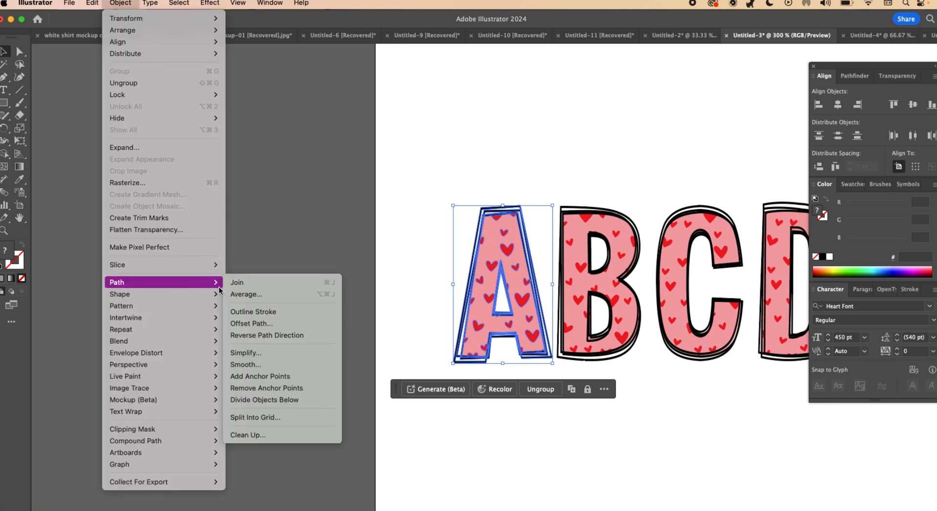
left_click(268, 356)
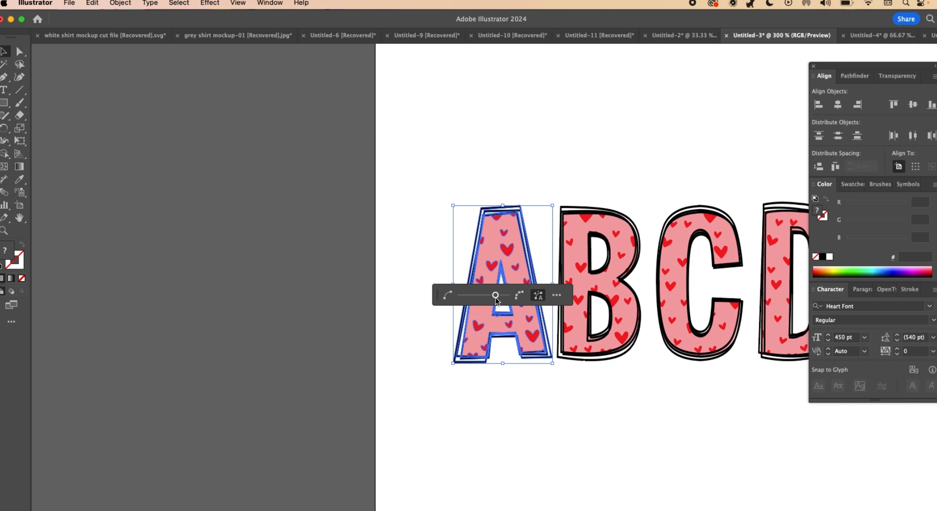
mouse_move(496, 296)
left_mouse_down()
mouse_move(478, 296)
mouse_move(490, 295)
left_mouse_up()
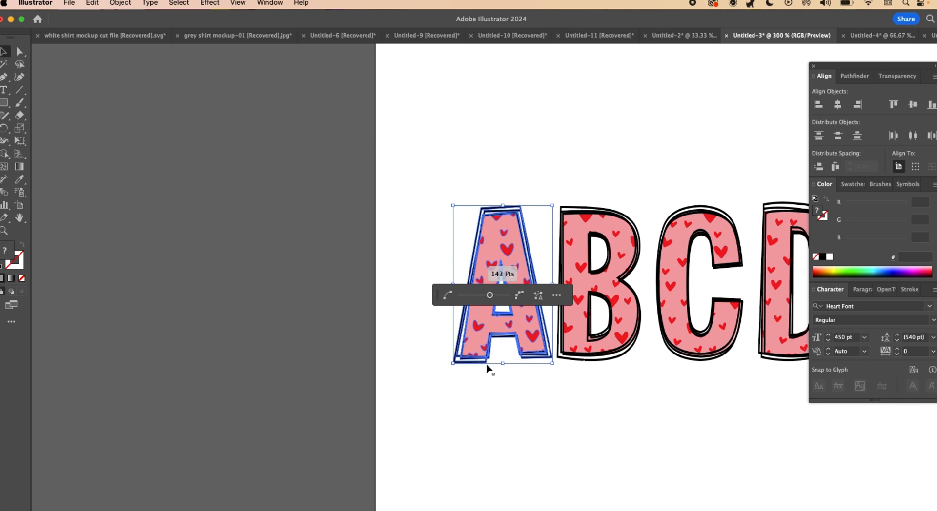
left_click(495, 297)
left_click(396, 230)
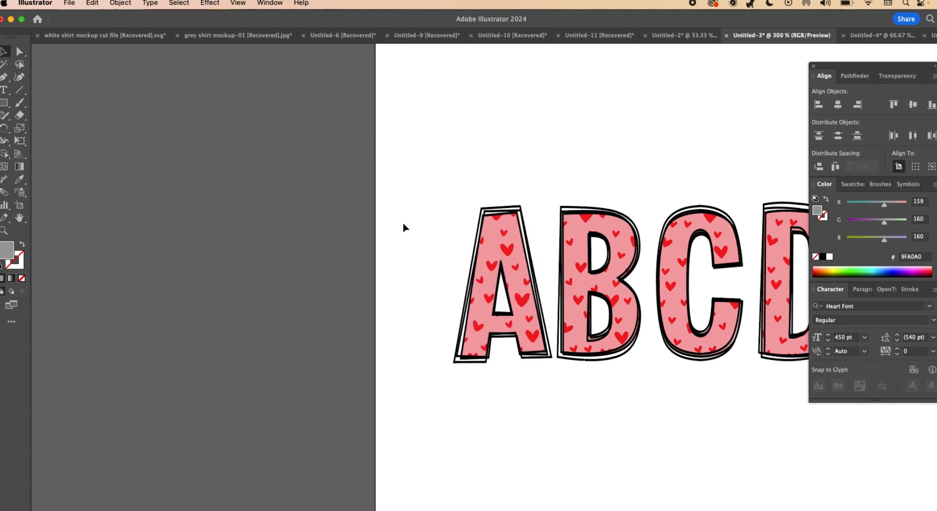
key("super+z")
- Shift the letters B, D and X vertically out of line with the rest of the alphabet row
left_click(485, 139)
key("super+minus")
key("super+minus")
key("super+minus")
key("space")
left_click_drag(587, 205, 264, 139)
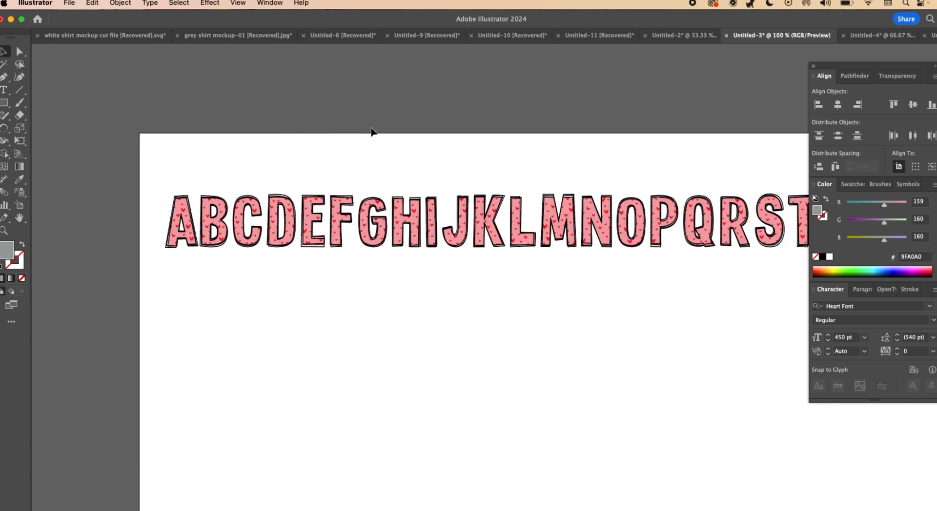
key("super+minus")
key("space")
left_click_drag(555, 221, 387, 132)
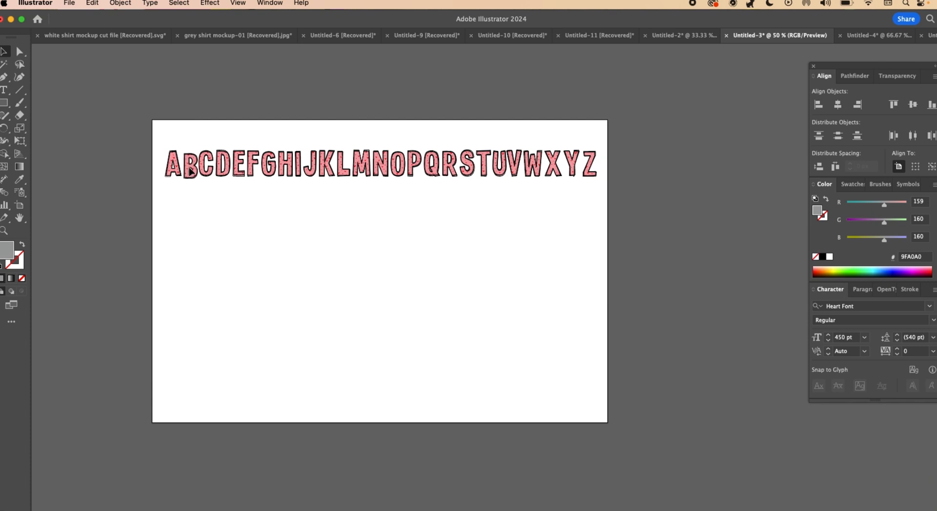
left_click_drag(190, 168, 222, 161)
left_click_drag(555, 163, 556, 166)
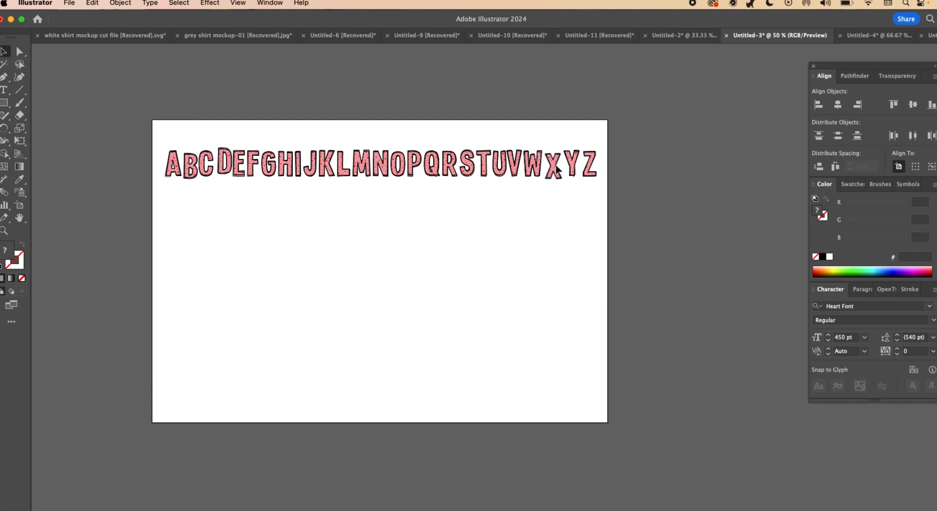
- Align the bottom edges of all letters in the alphabet row, relative to the selection
left_click_drag(134, 123, 680, 203)
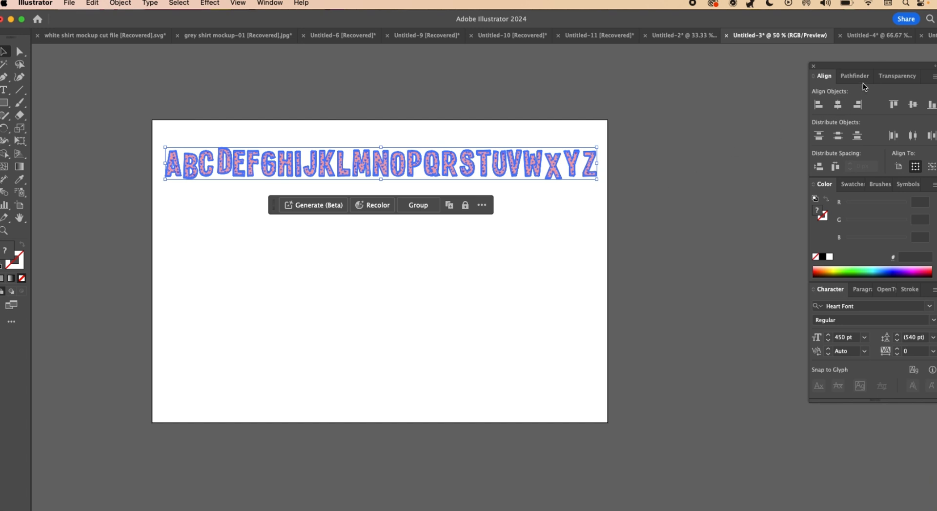
left_click(929, 106)
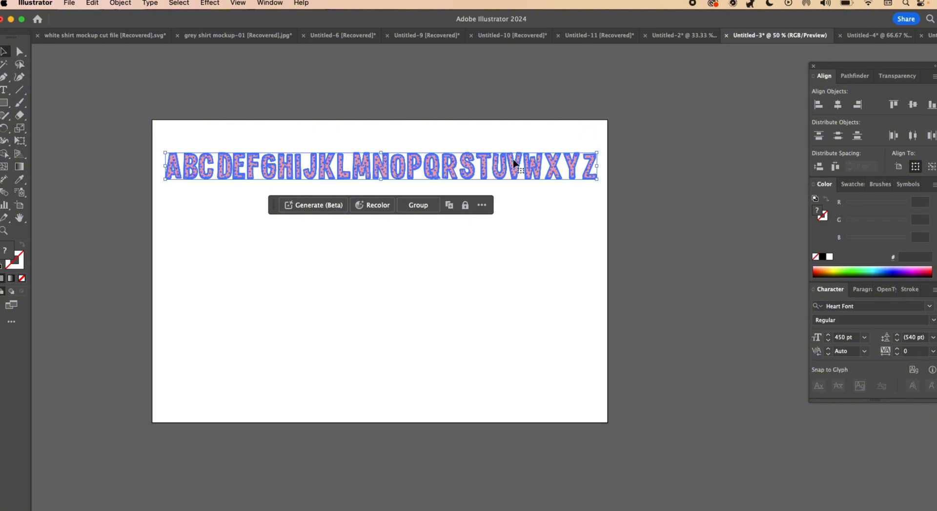
left_click(604, 196)
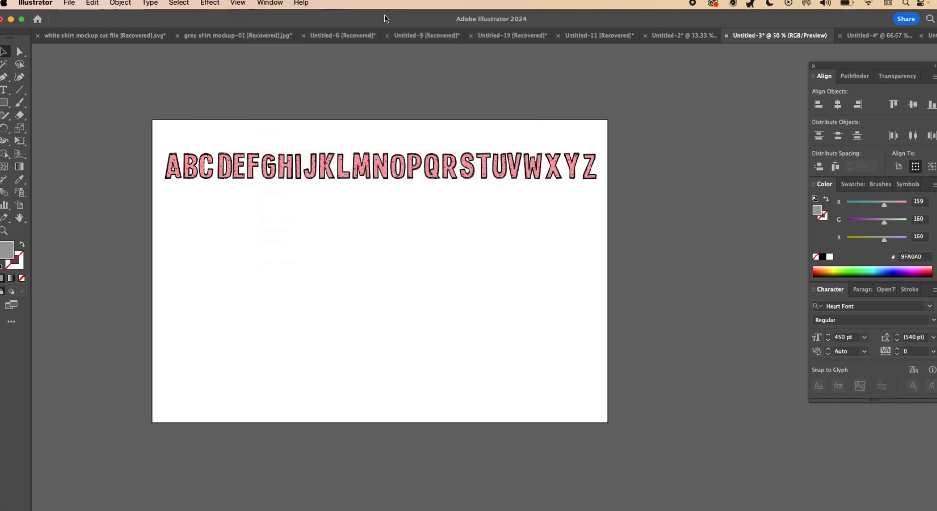
- Open the Fontself Maker 3.5.8 extension
left_click(269, 3)
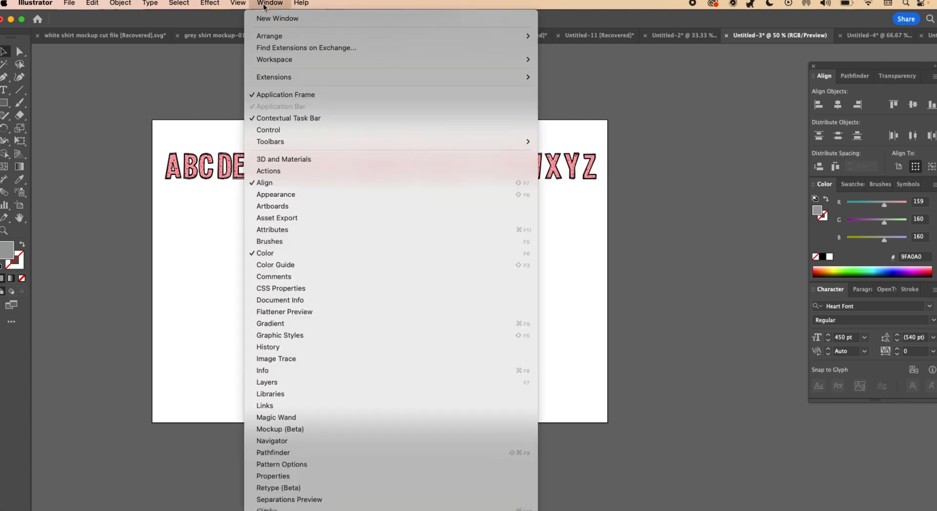
mouse_move(324, 74)
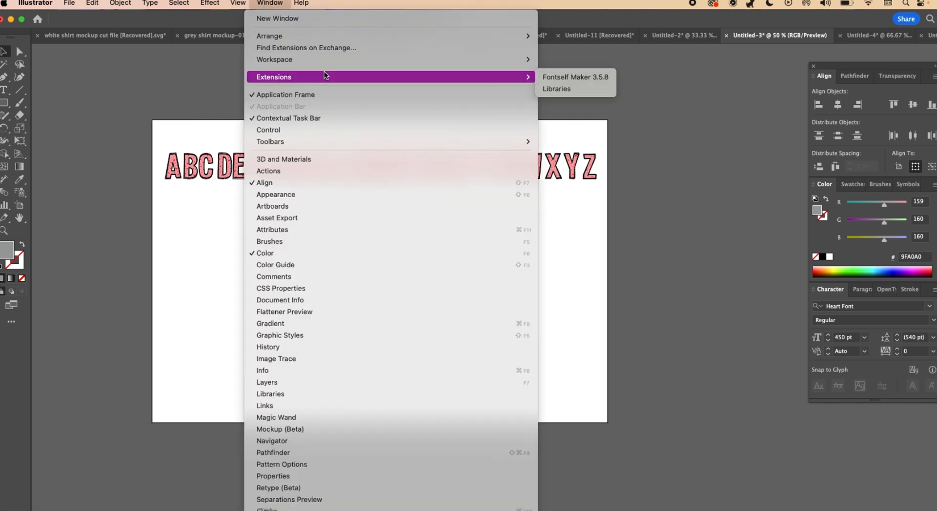
left_click(554, 79)
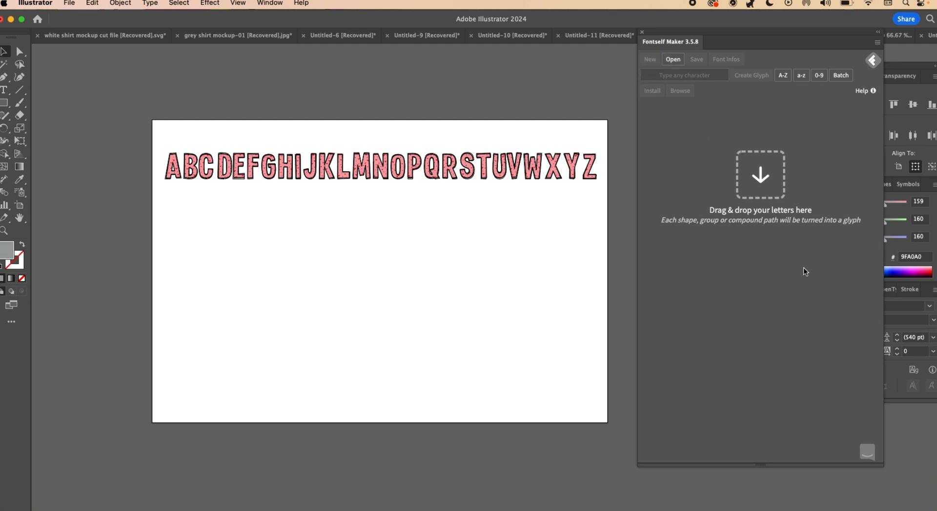
- Add the whole row of letters to Fontself Maker as the A-Z uppercase alphabet glyphs
left_click_drag(154, 126, 615, 195)
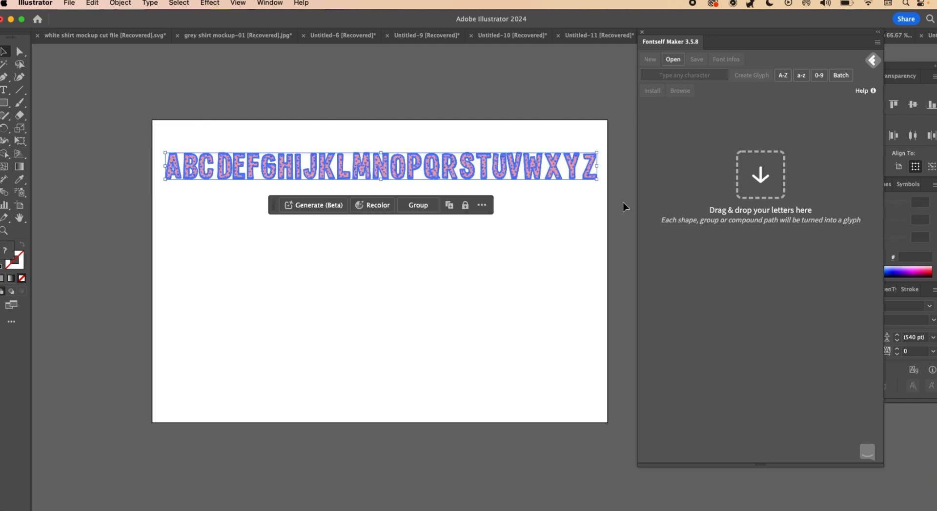
left_click_drag(530, 176, 733, 140)
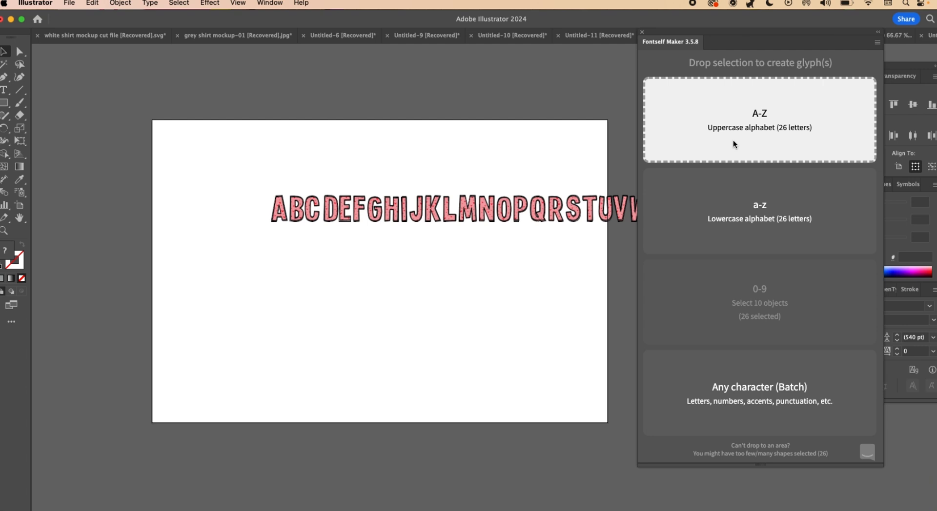
left_click_drag(733, 139, 716, 391)
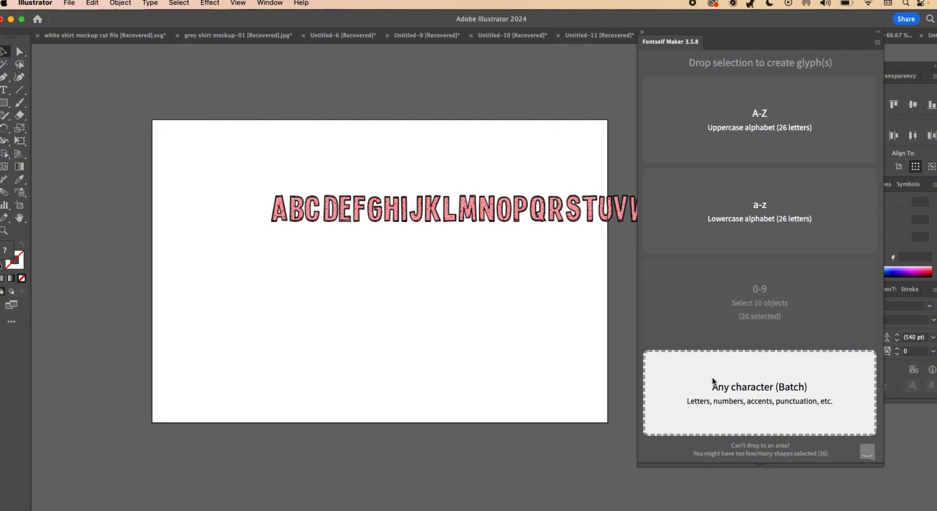
left_click_drag(712, 380, 716, 142)
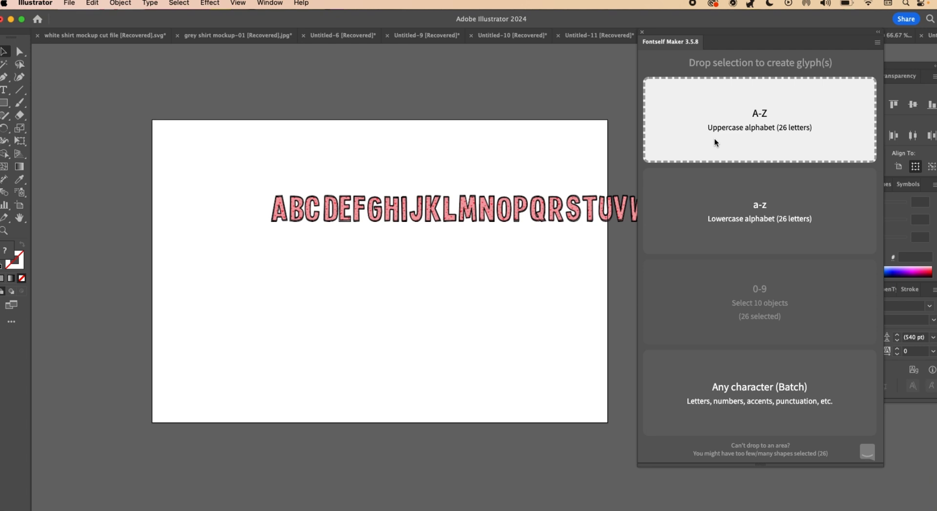
left_click_drag(714, 141, 714, 141)
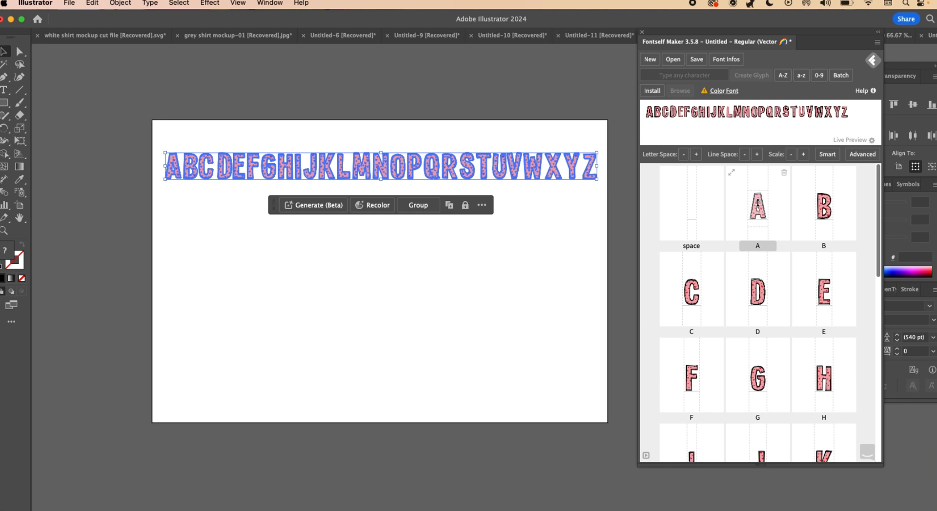
- Review the generated glyphs from A to Z, checking how each letter sits in its cell
mouse_move(758, 206)
left_mouse_down()
mouse_move(757, 194)
mouse_move(760, 204)
left_mouse_up()
scroll(760, 205, "down", 5)
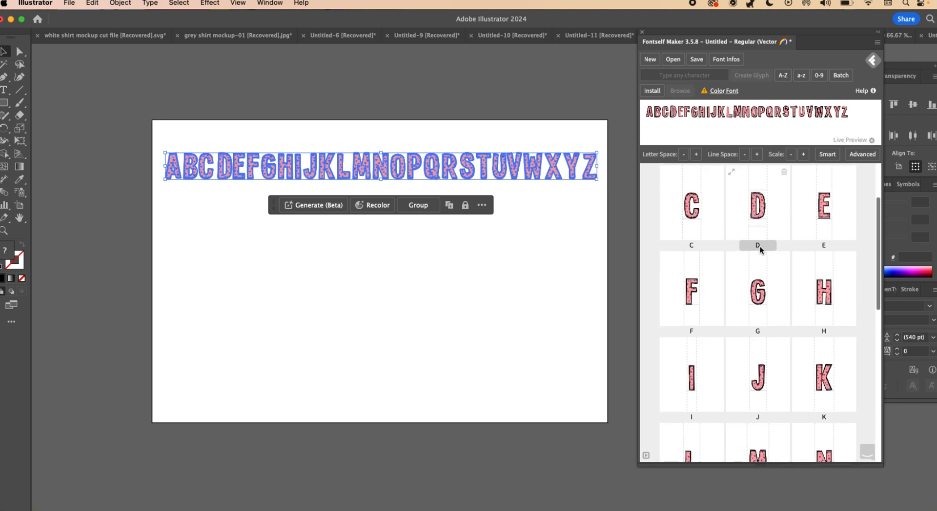
scroll(759, 327, "down", 6)
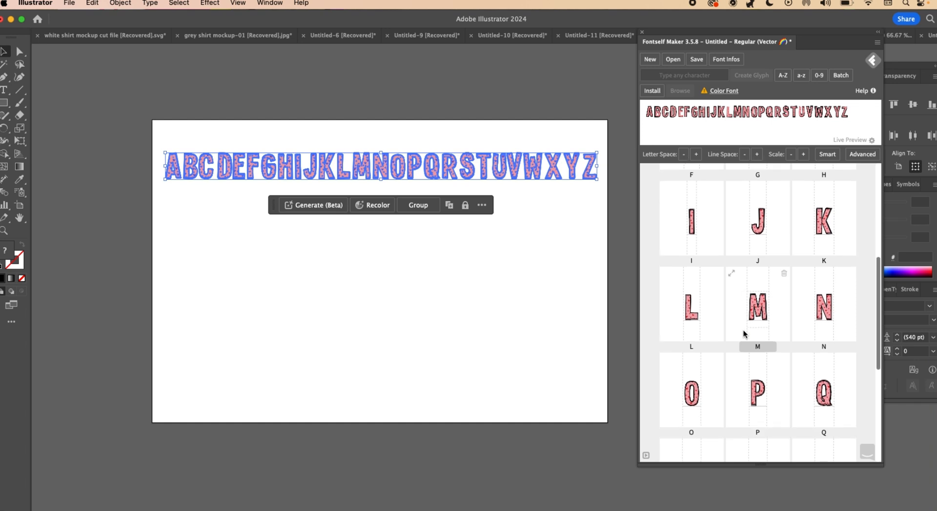
scroll(745, 334, "down", 1)
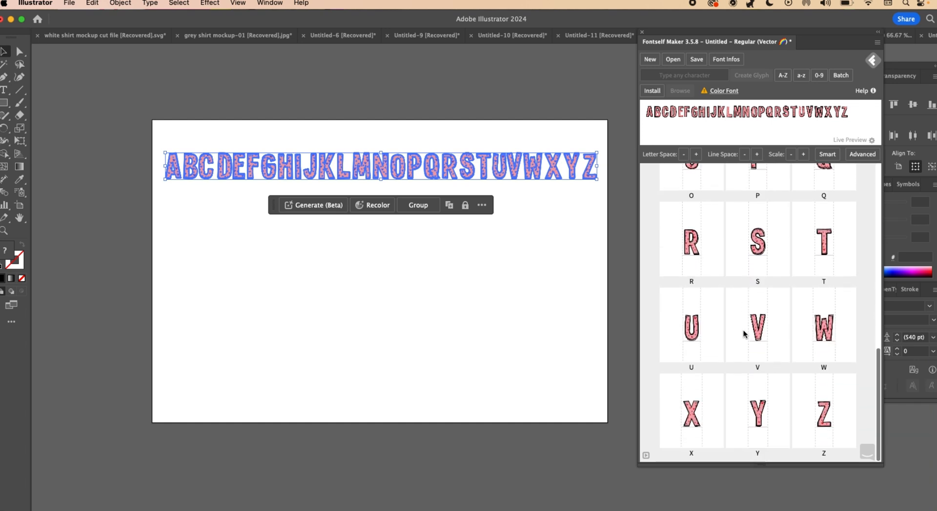
scroll(745, 363, "up", 1)
scroll(744, 362, "up", 3)
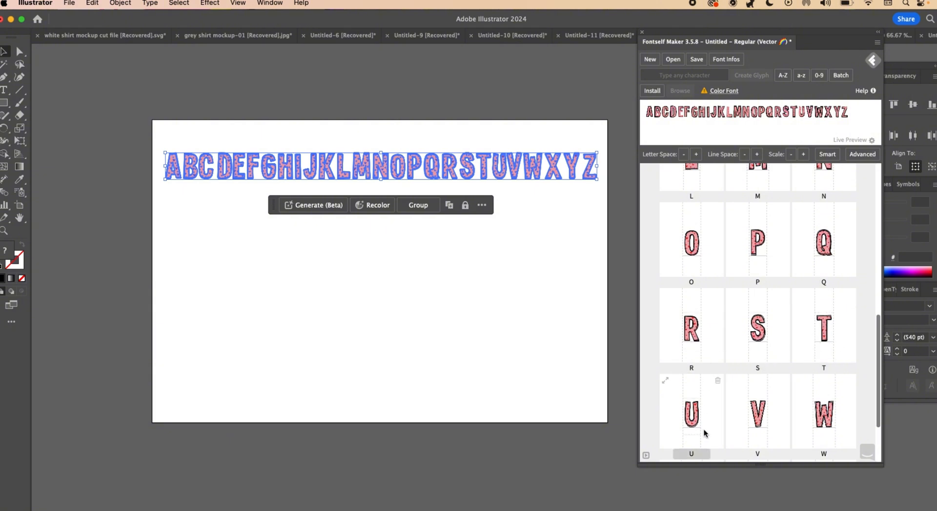
scroll(822, 412, "down", 1)
scroll(823, 410, "up", 5)
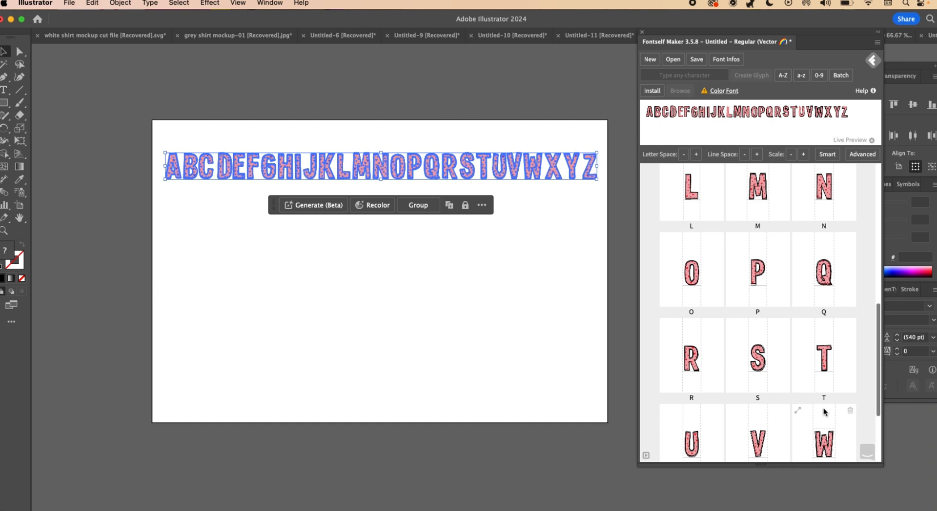
scroll(824, 409, "up", 3)
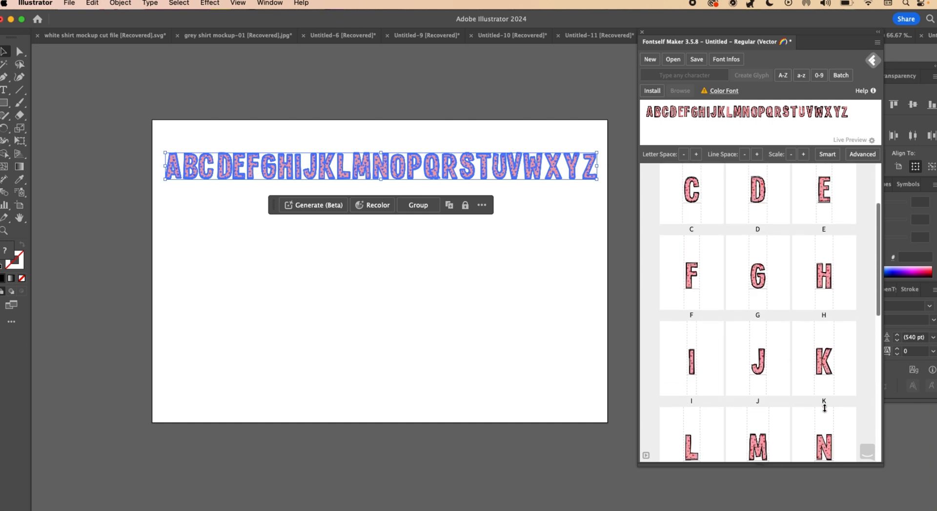
- Move the D and E glyphs vertically back into line with the neighbouring letters
scroll(784, 381, "up", 1)
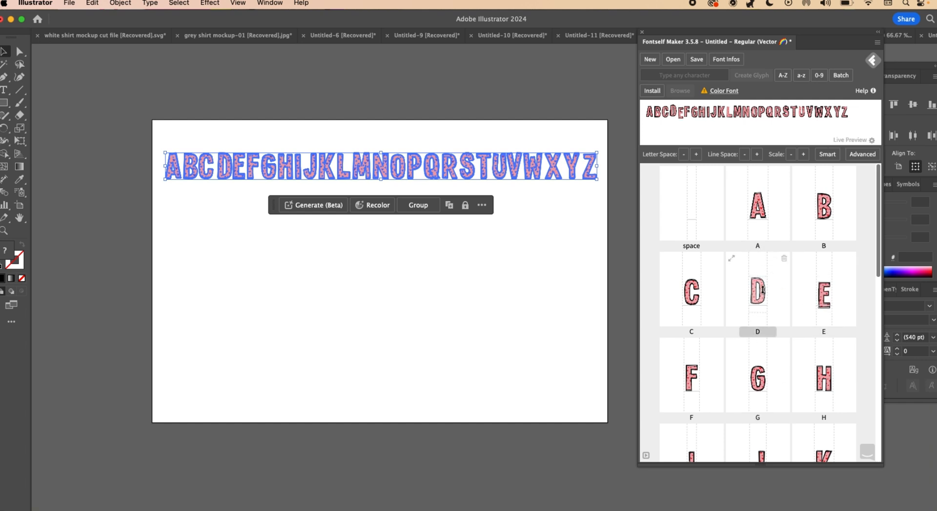
left_click_drag(757, 290, 757, 293)
left_click_drag(822, 295, 822, 290)
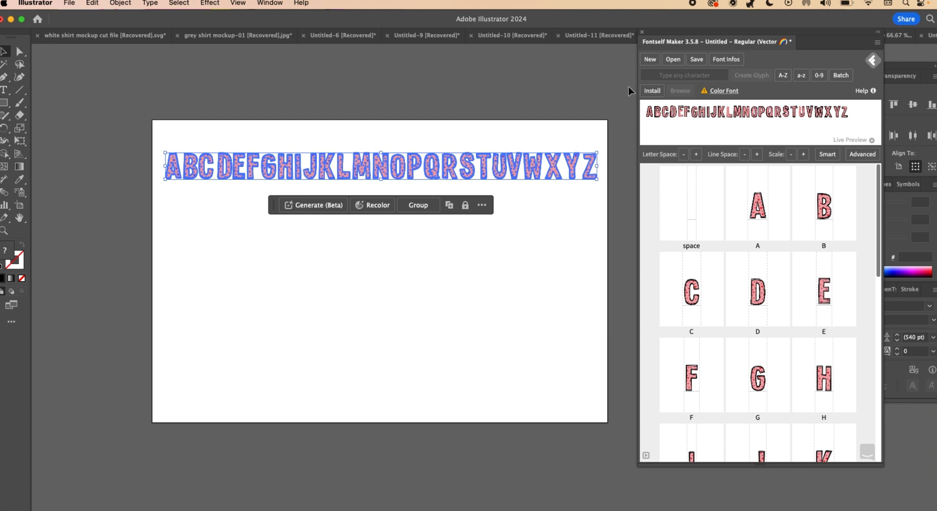
- Save the font under the name Cute Heart Font as CuteHeartFont.otf in the Happy Doodles folder
left_click(696, 59)
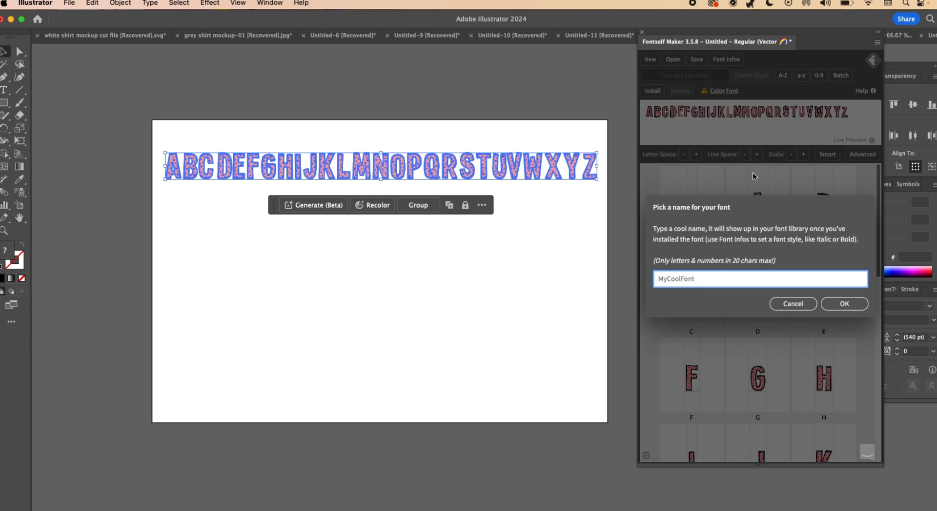
type("Cute ")
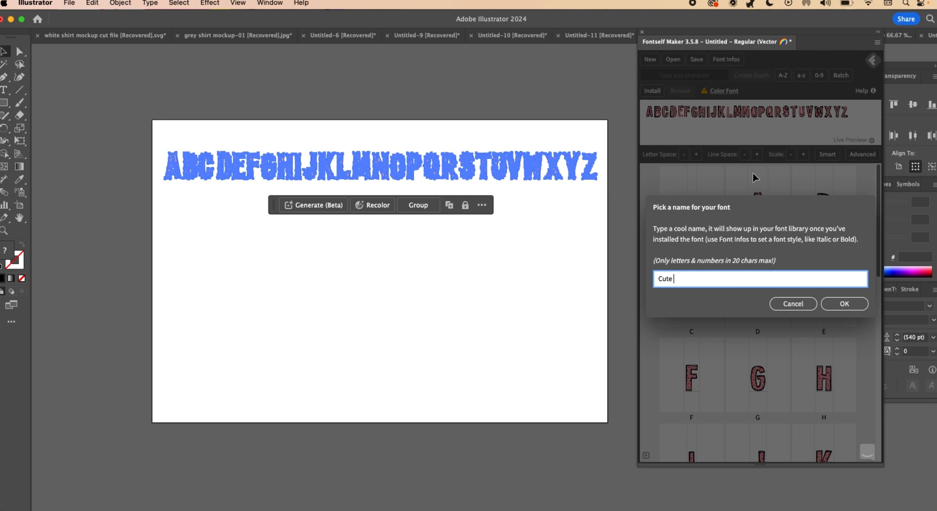
type("Heart Font")
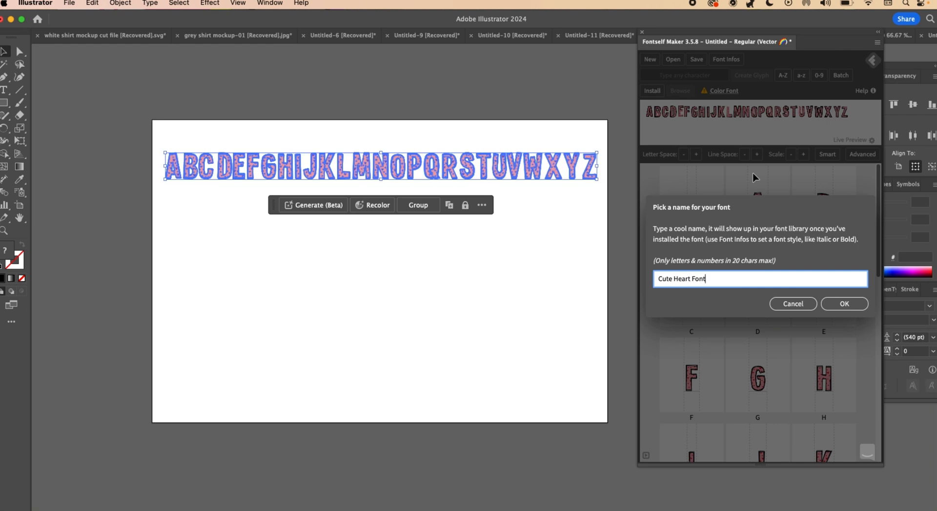
left_click(844, 305)
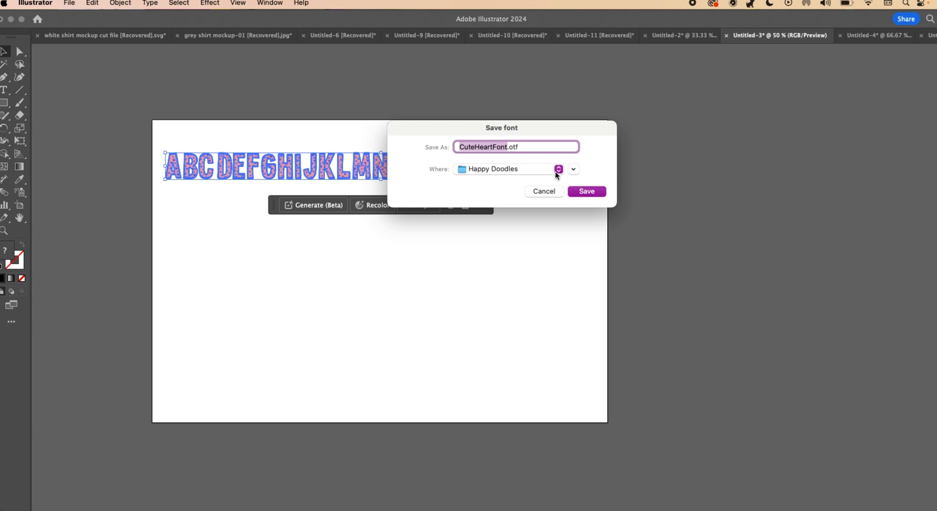
left_click(589, 191)
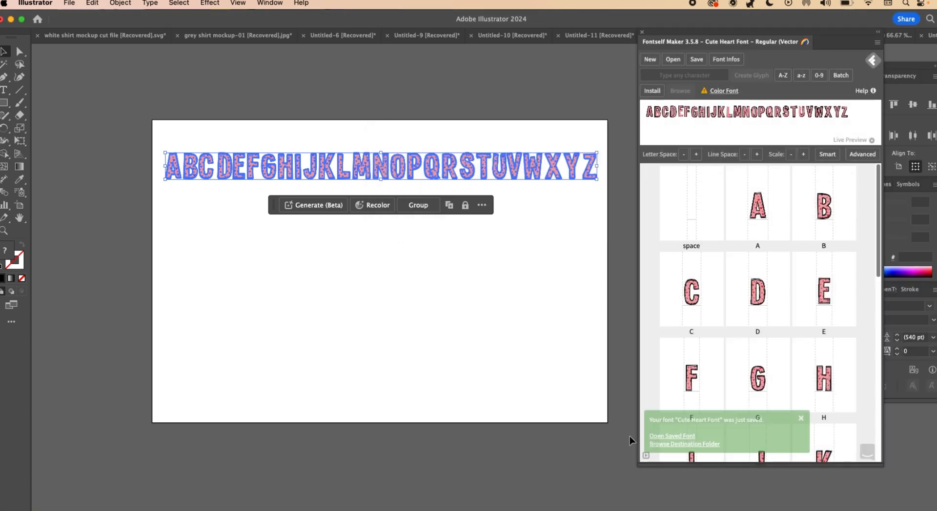
- Open the saved font in Font Book and install it, closing both Font Book and the Fontself Maker extension
left_click(673, 438)
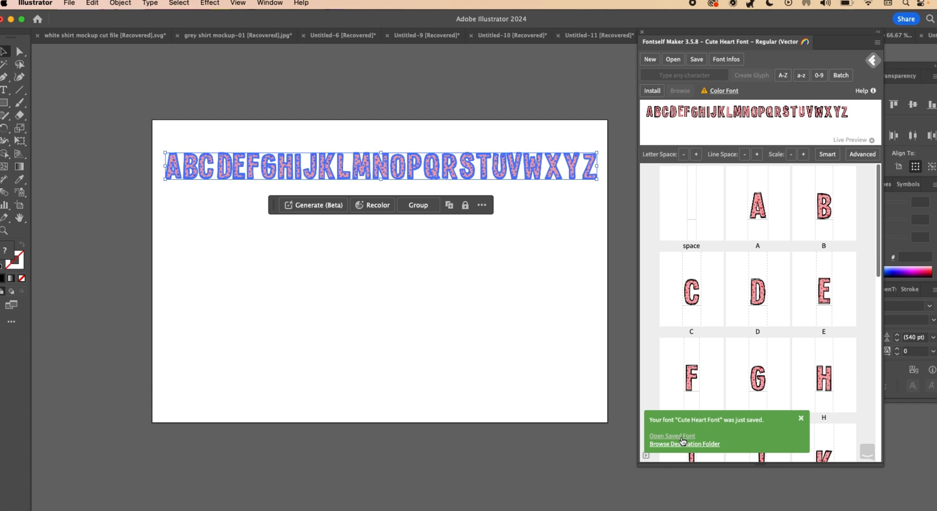
left_click(681, 436)
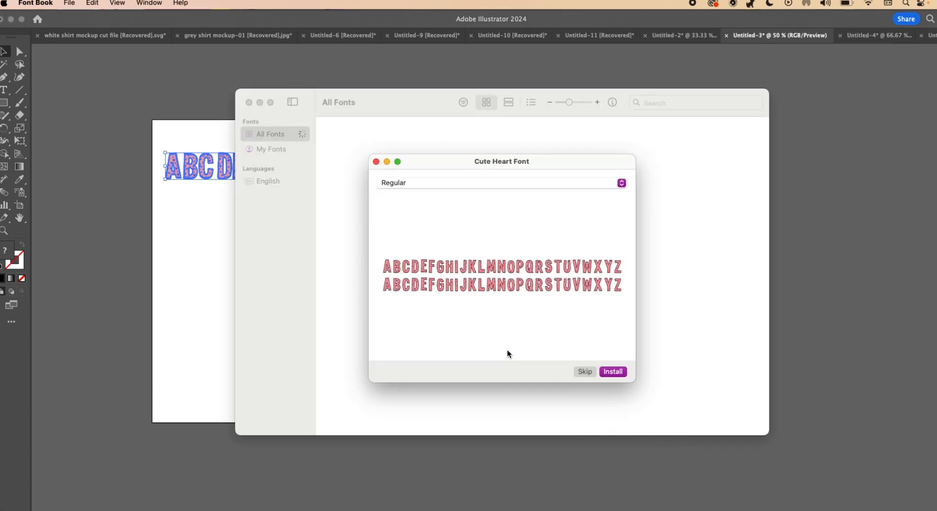
left_click(619, 372)
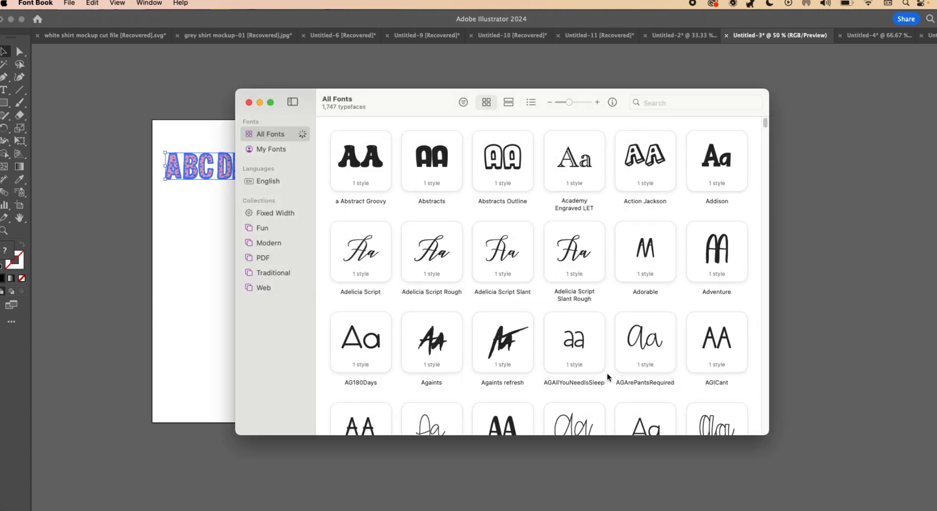
left_click(249, 102)
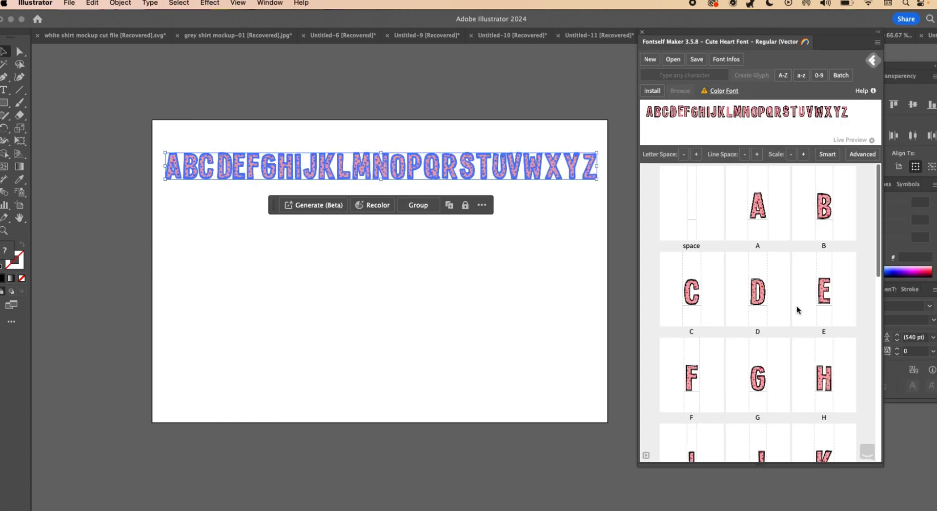
left_click(642, 35)
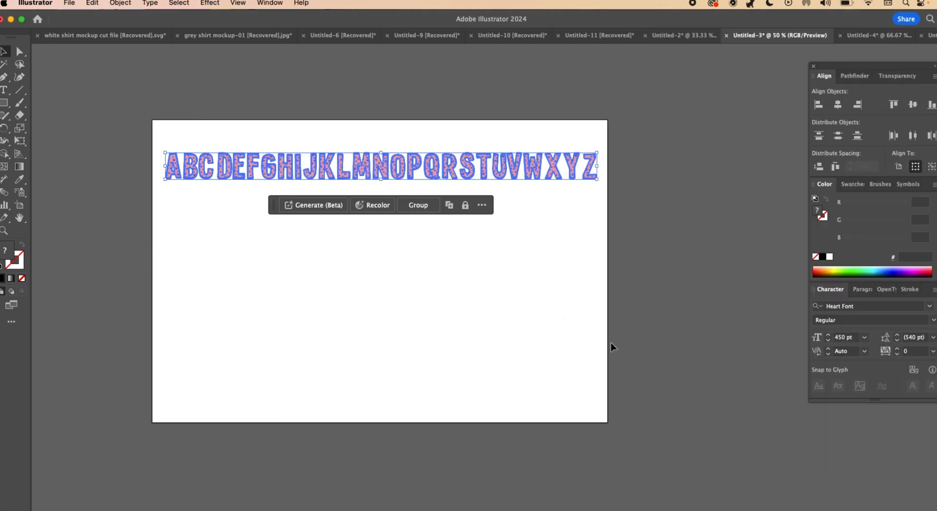
- Set the Type tool's font to Cute Heart Font, searching the font list for "cute"
left_click(6, 91)
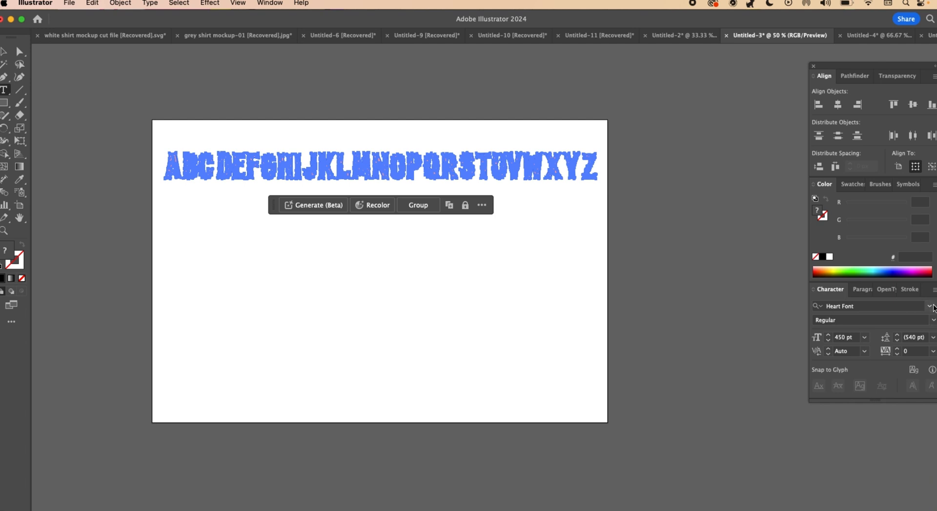
left_click(930, 307)
double_click(854, 308)
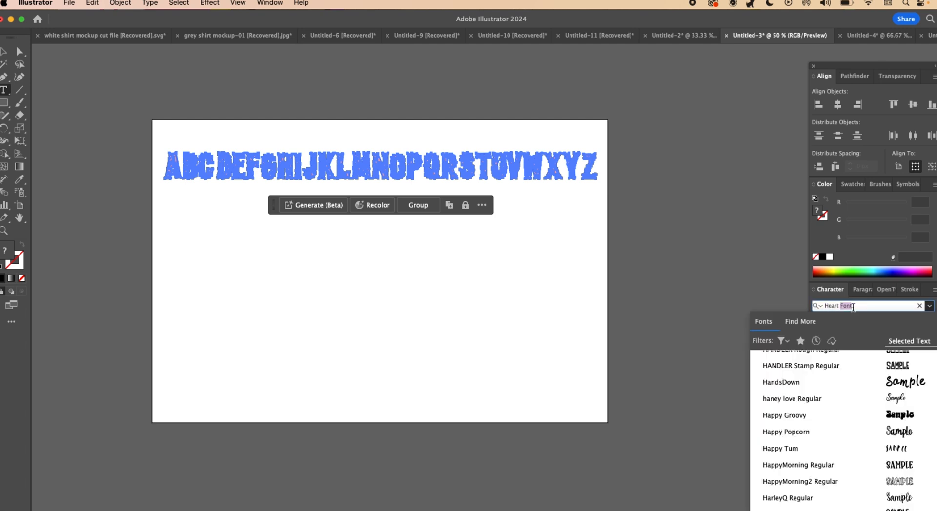
key("super+a")
type("cute")
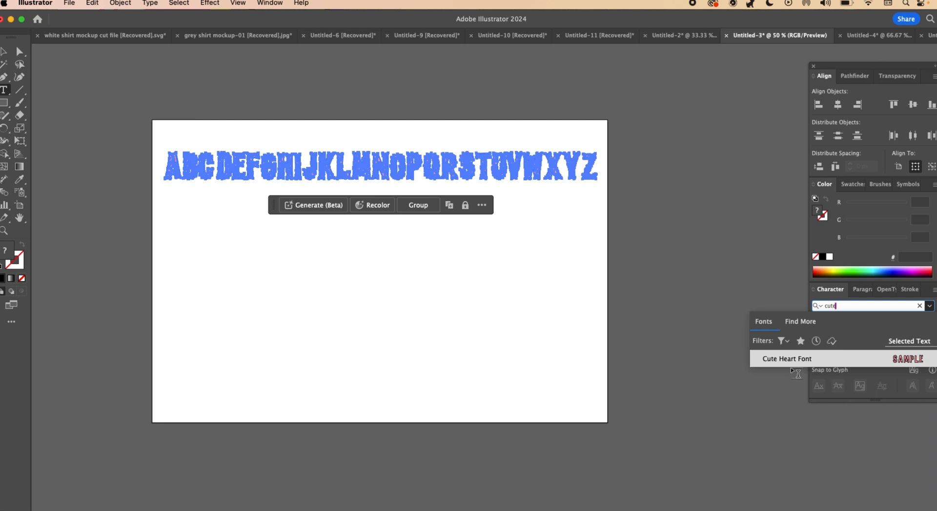
left_click(787, 360)
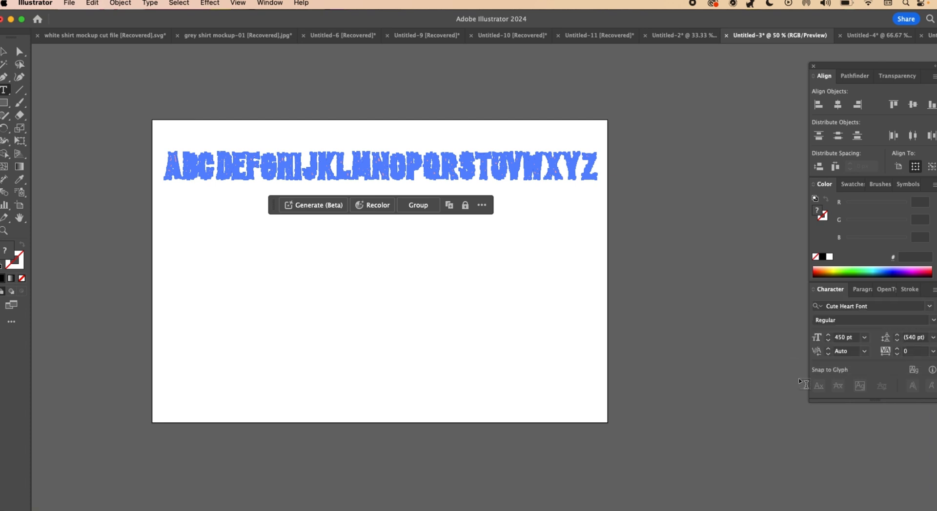
- Add the text "CUTE FONT" in the new font and move it below the alphabet row, across the artboard's width
left_click(4, 91)
left_click(263, 287)
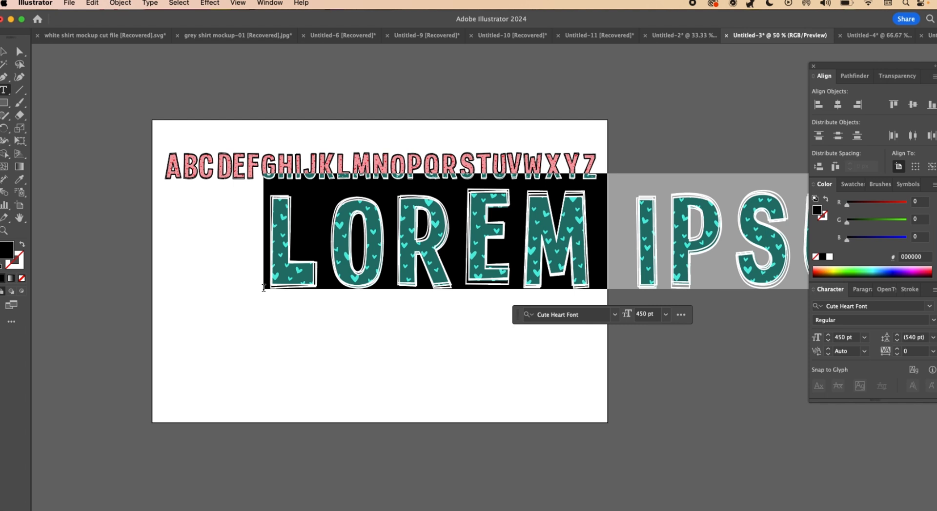
type("CUTE FONT")
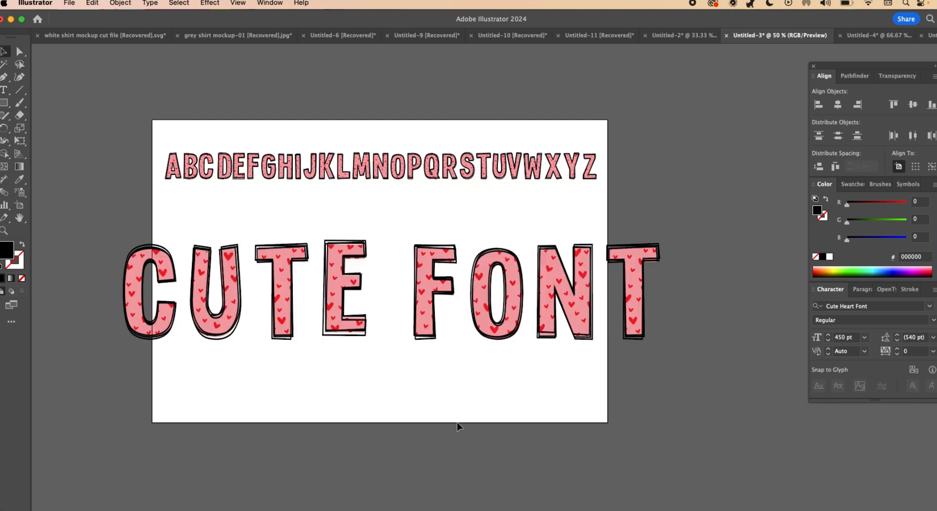
left_click_drag(434, 308, 457, 306)
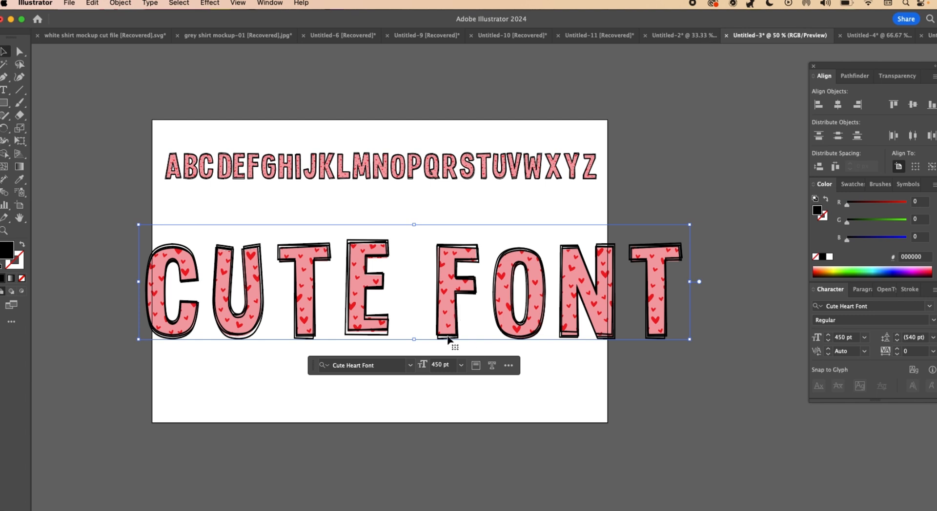
left_click(616, 411)
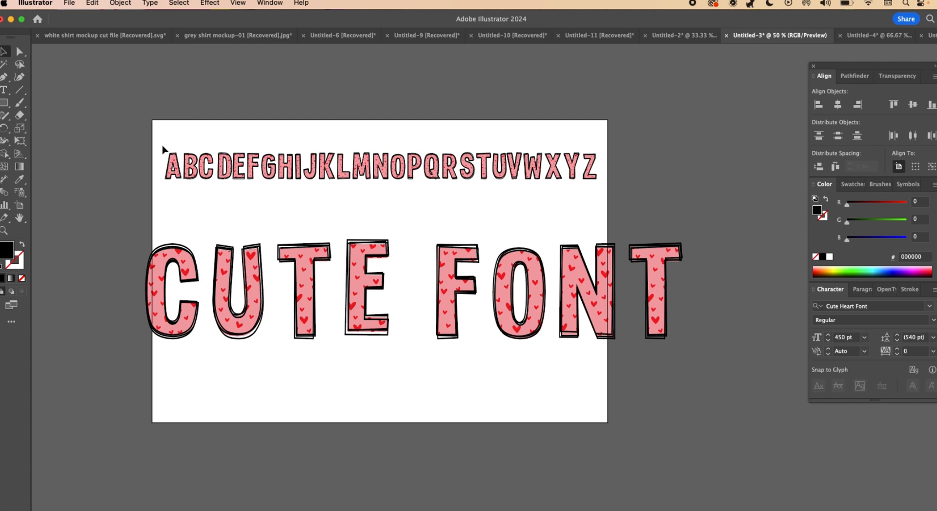
left_click(162, 332)
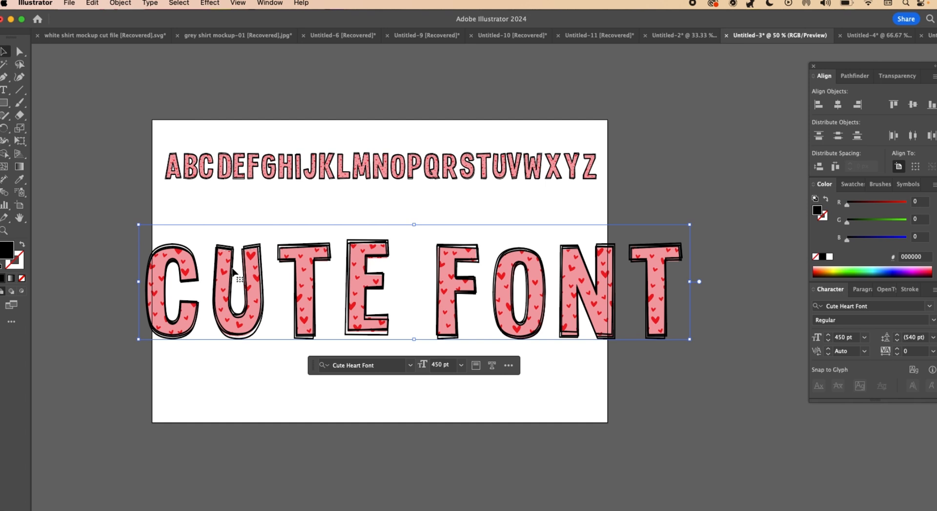